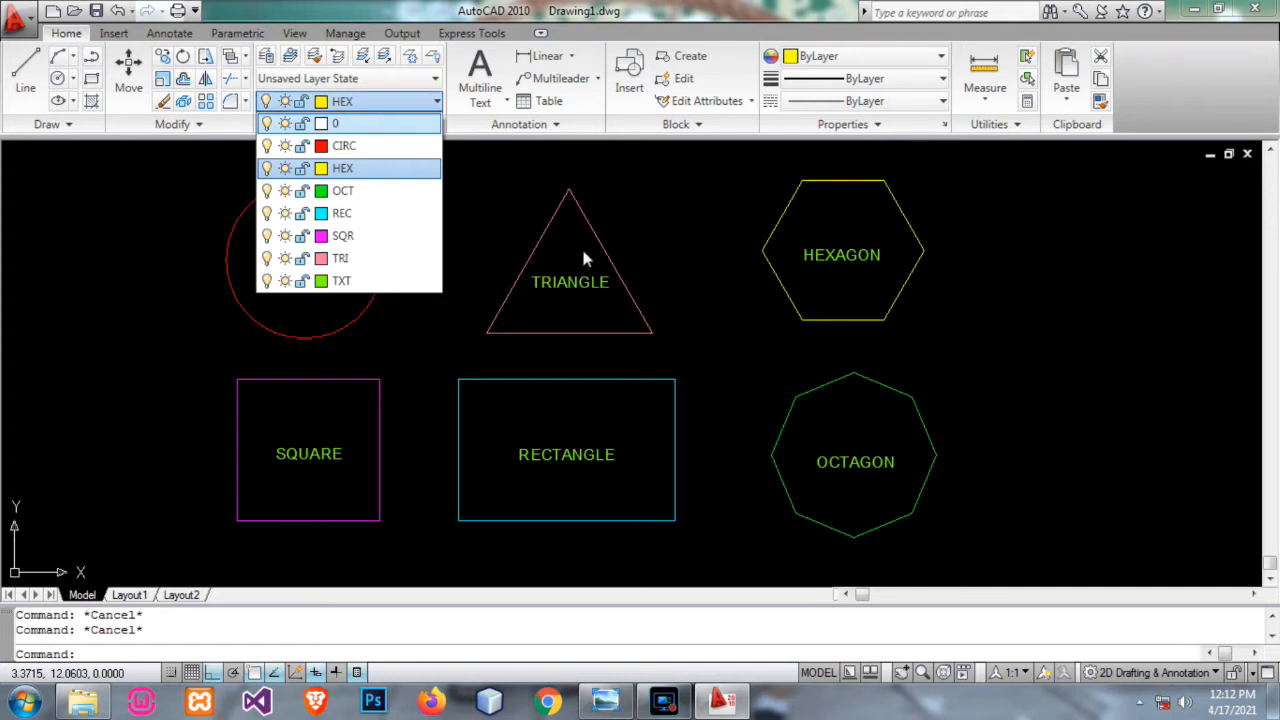
- Copy the red circle and paste the duplicate beside the original, on its left
left_click(616, 272)
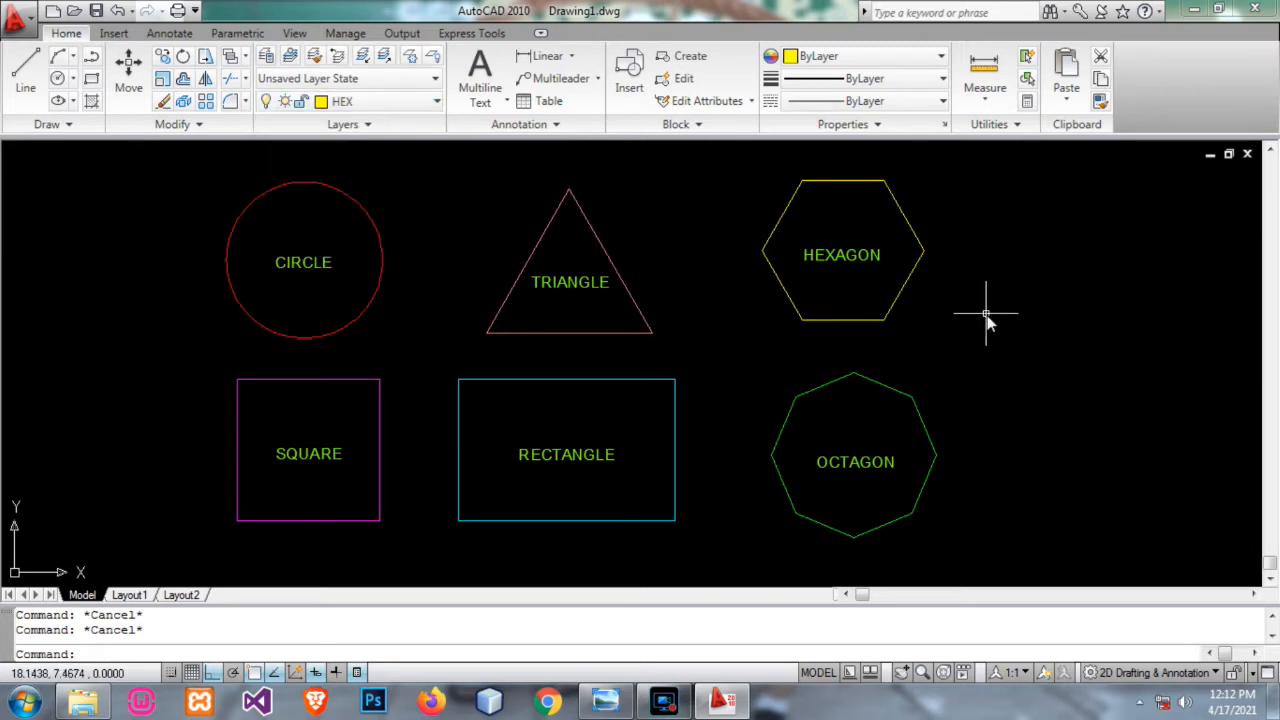
middle_click_drag(986, 314, 952, 322)
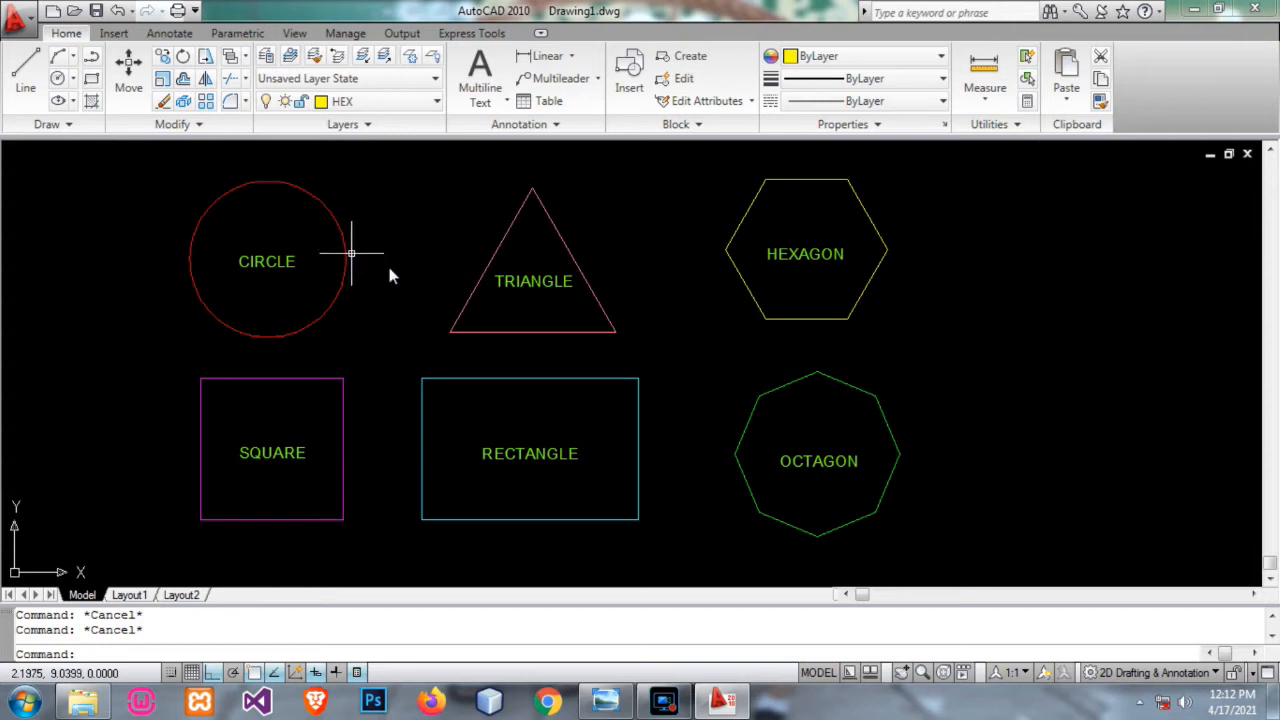
left_click(346, 262)
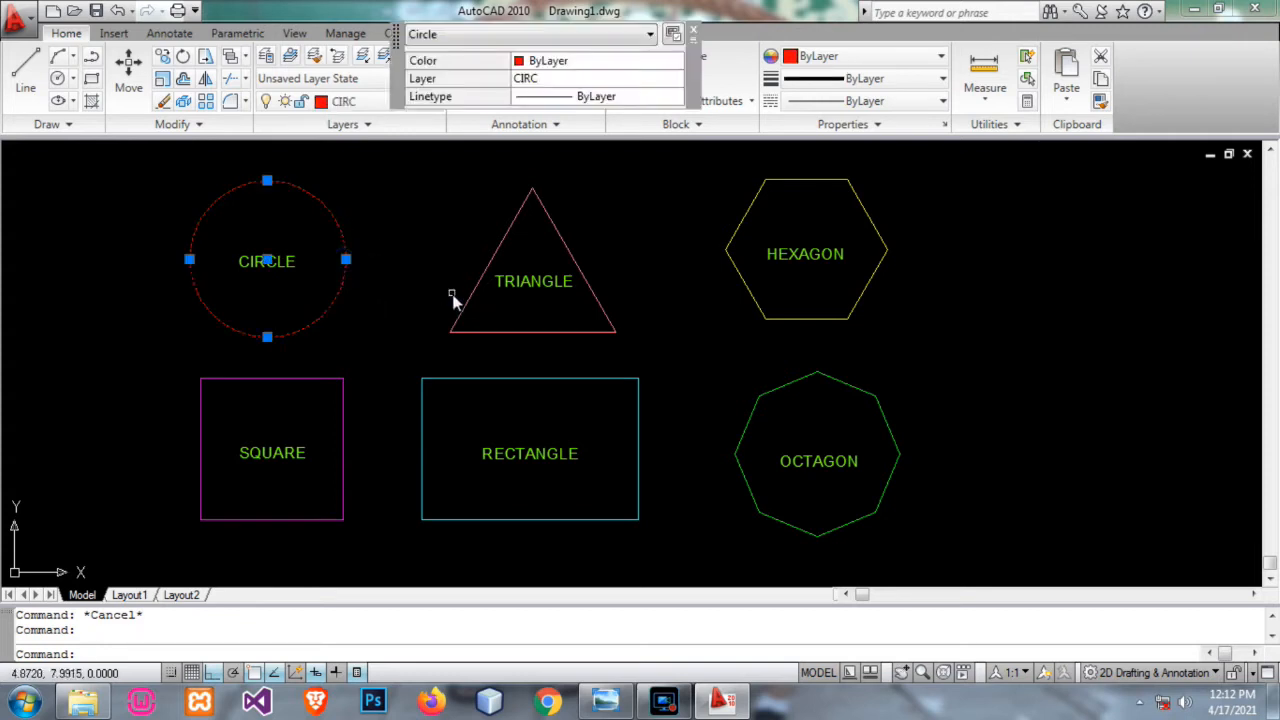
key("ctrl+c")
key("ctrl+v")
middle_click_drag(114, 330, 495, 371)
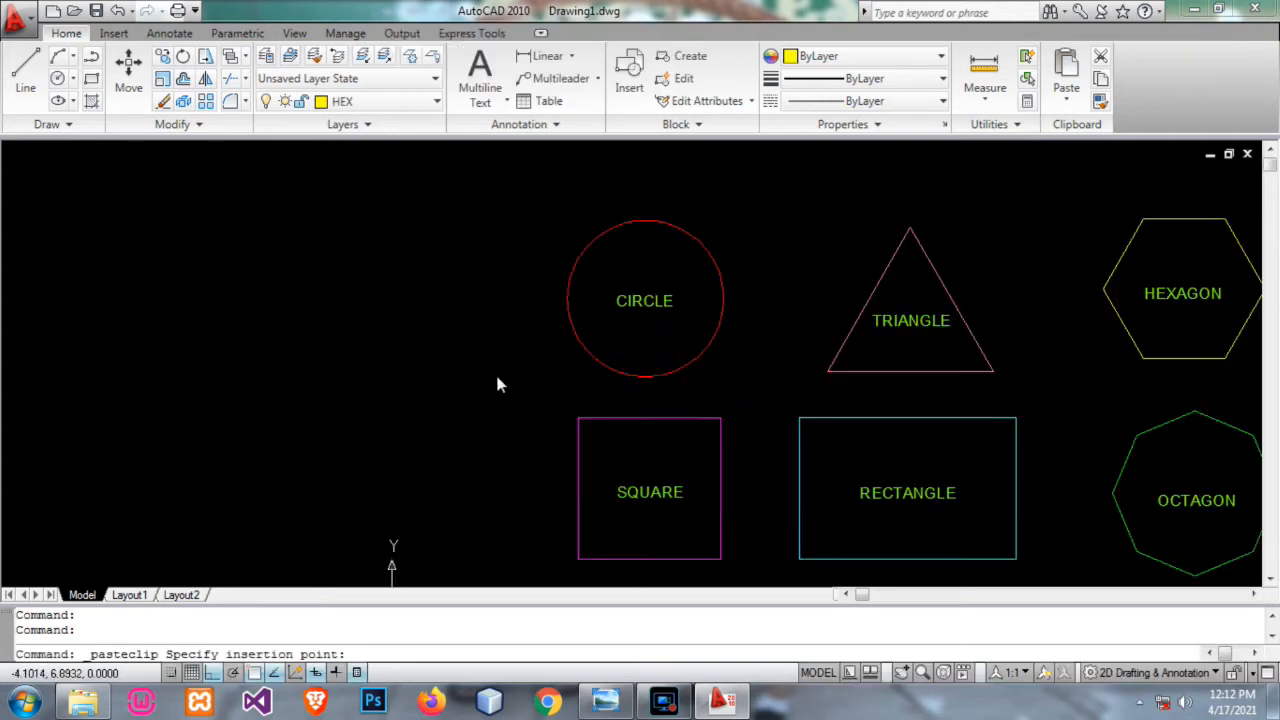
left_click(350, 368)
mouse_move(800, 450)
middle_mouse_down()
mouse_move(794, 420)
mouse_move(710, 420)
middle_mouse_up()
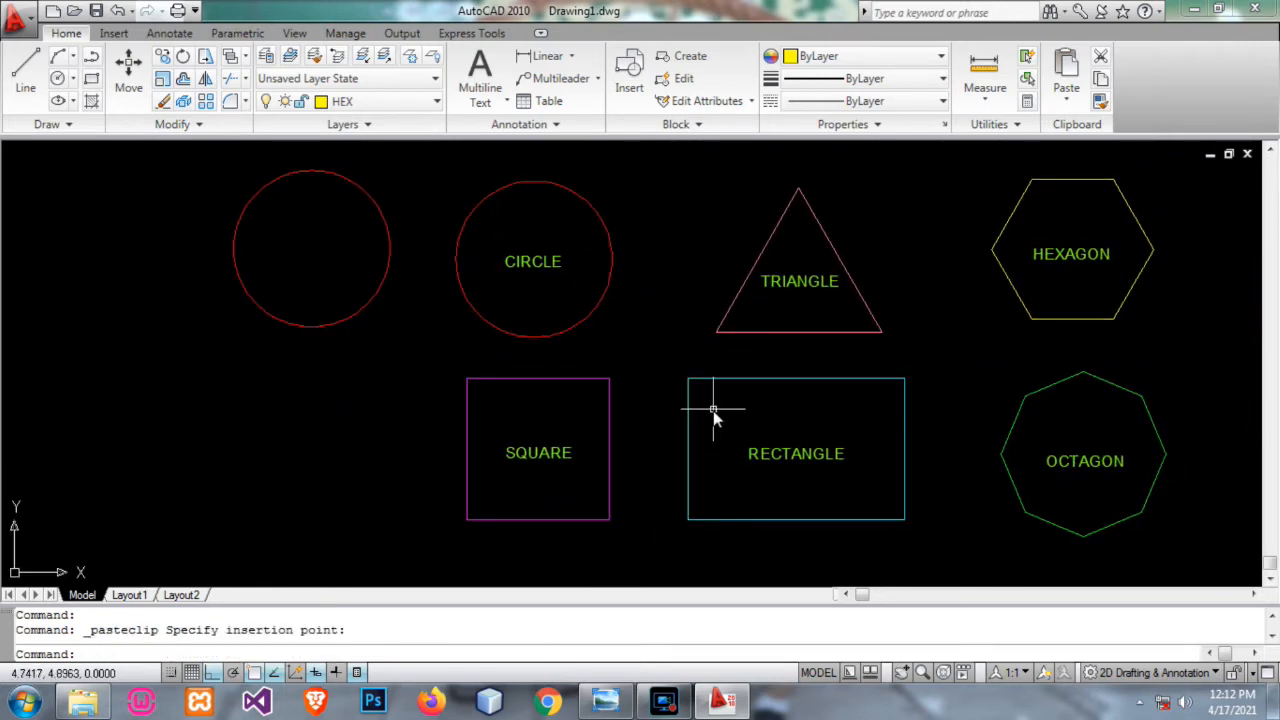
- Set the color of the pasted, unlabelled circle to Cyan
left_click(389, 246)
left_click(571, 157)
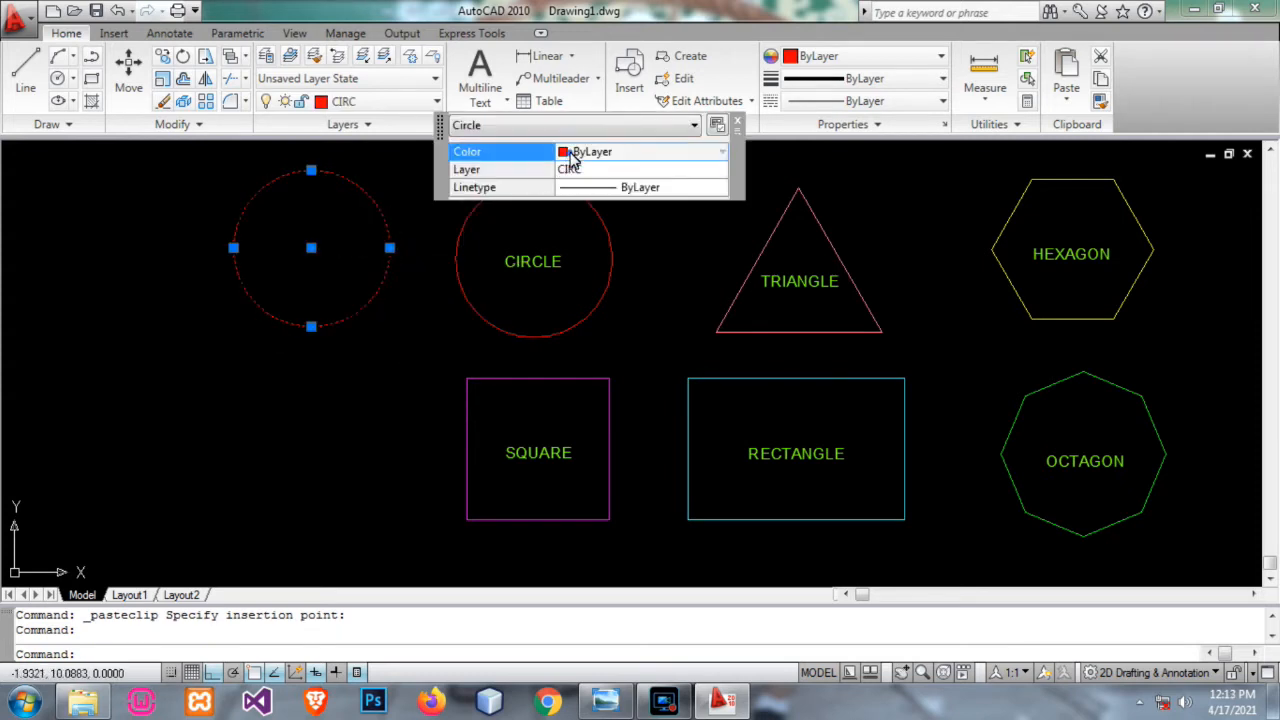
left_click(612, 152)
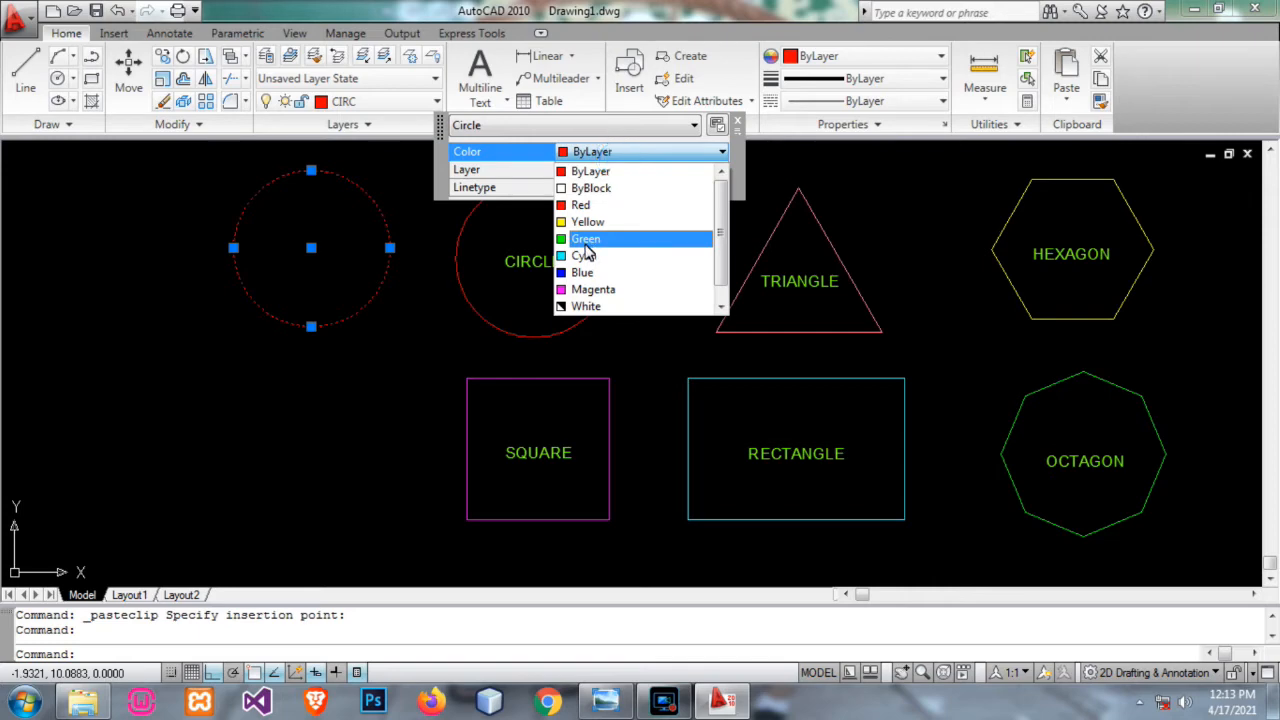
left_click(584, 256)
key("Escape")
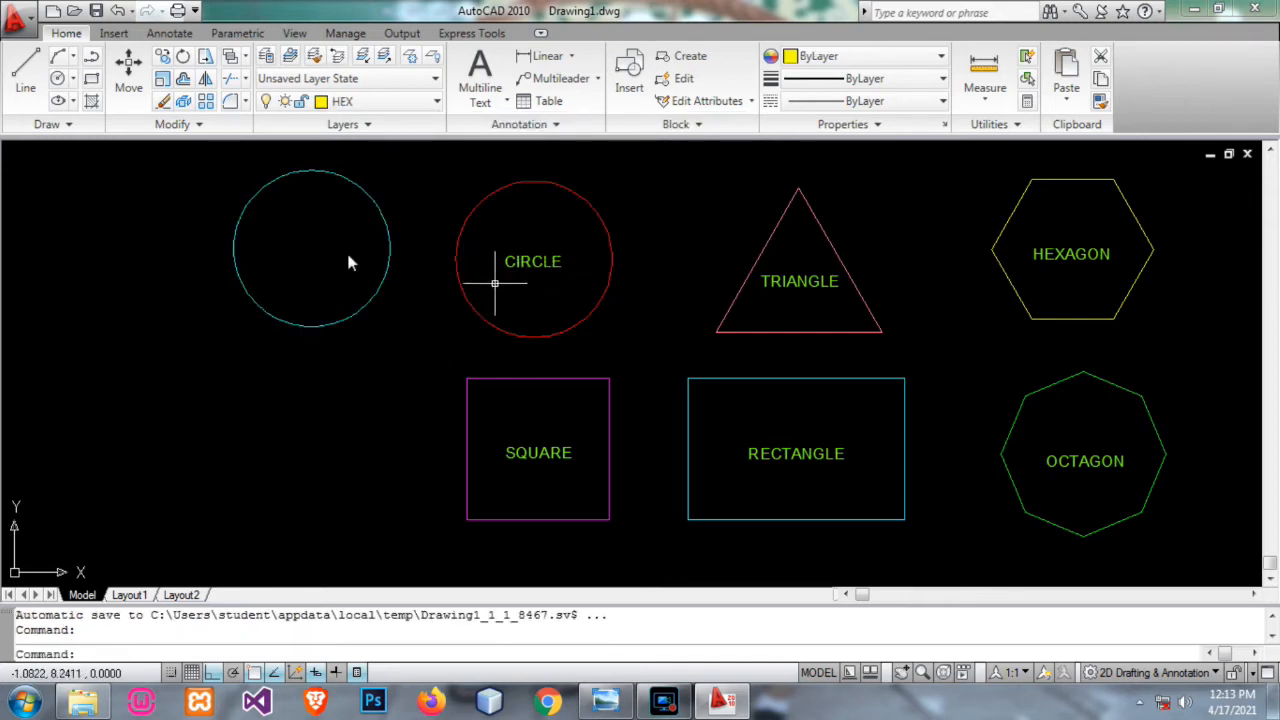
left_click(390, 101)
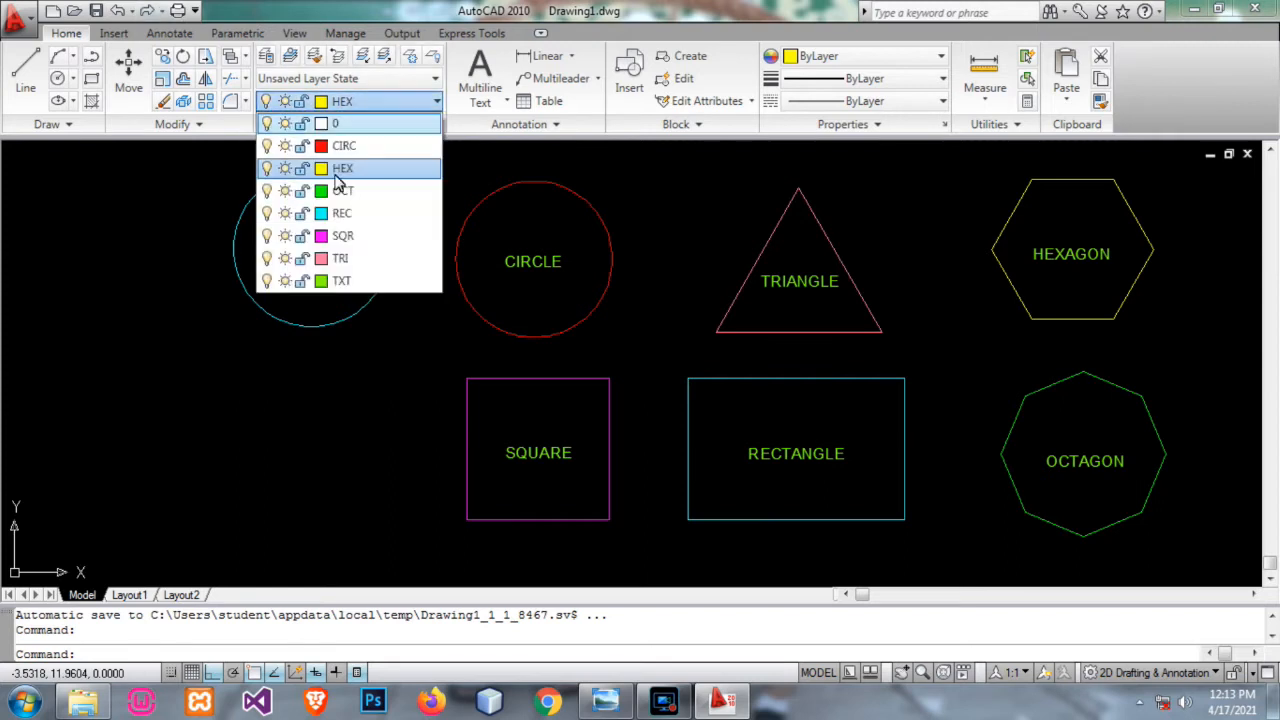
left_click(409, 211)
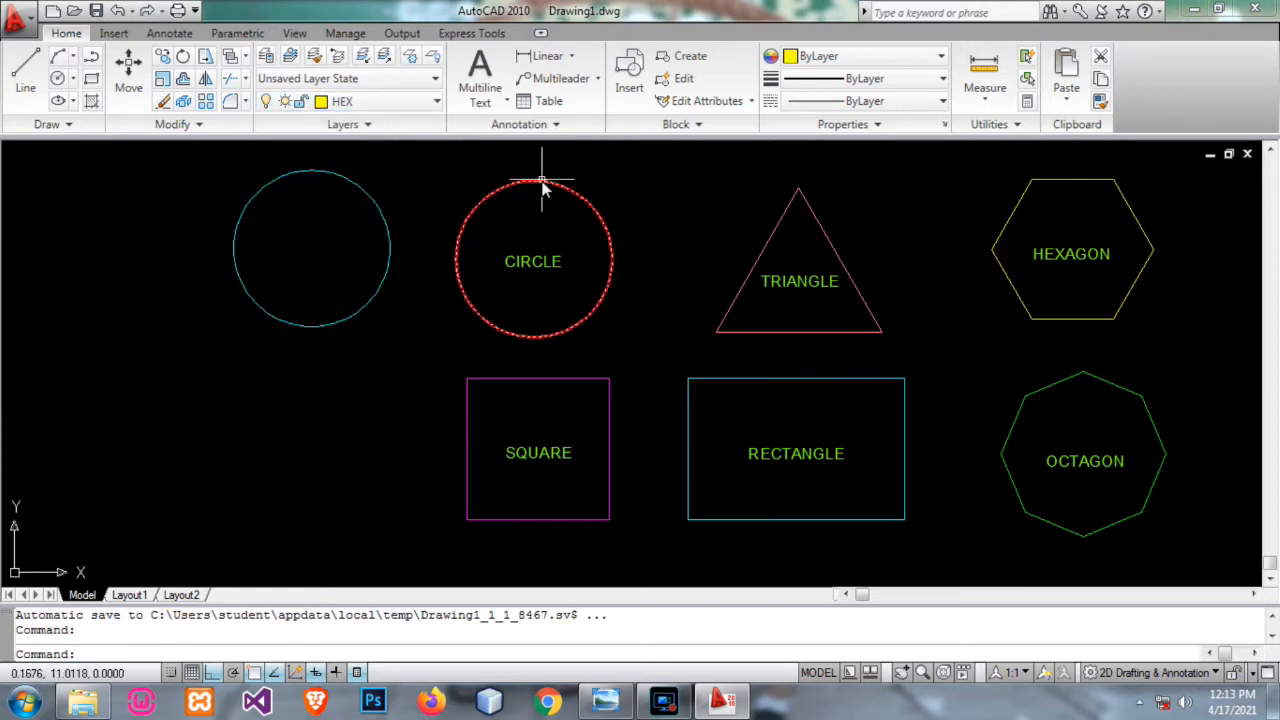
mouse_move(543, 188)
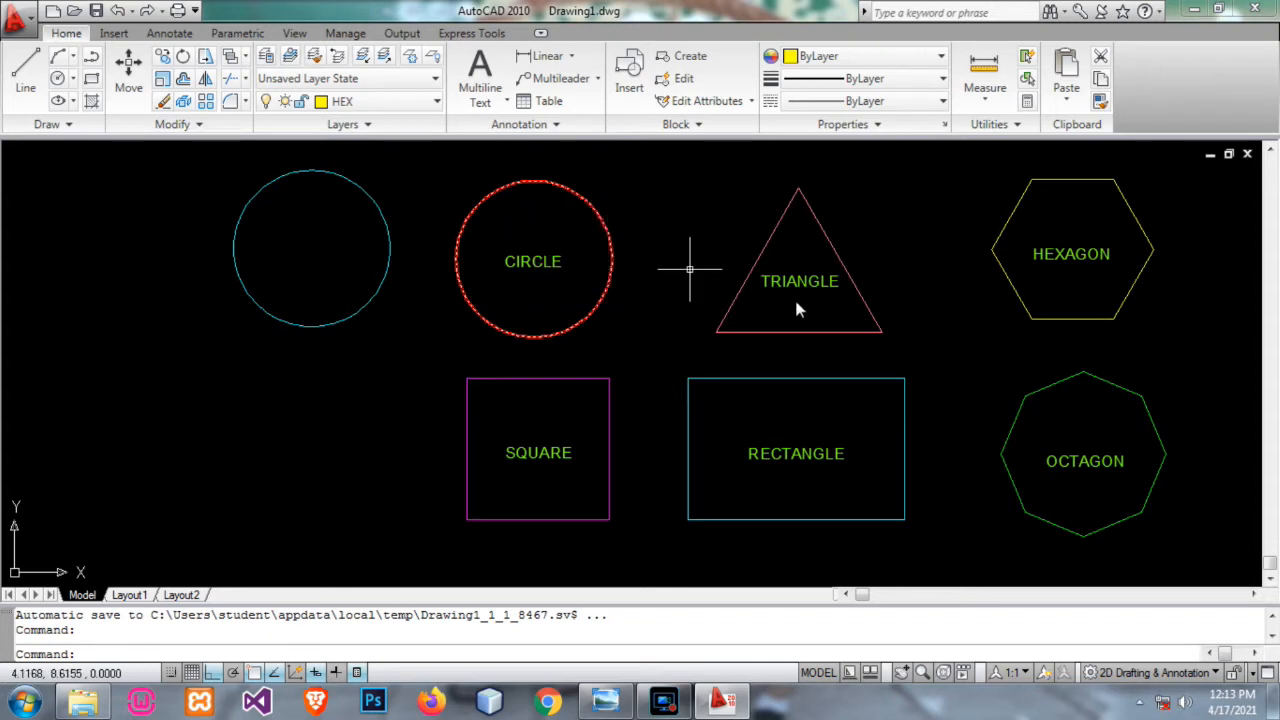
middle_click_drag(815, 295, 784, 302)
mouse_move(776, 300)
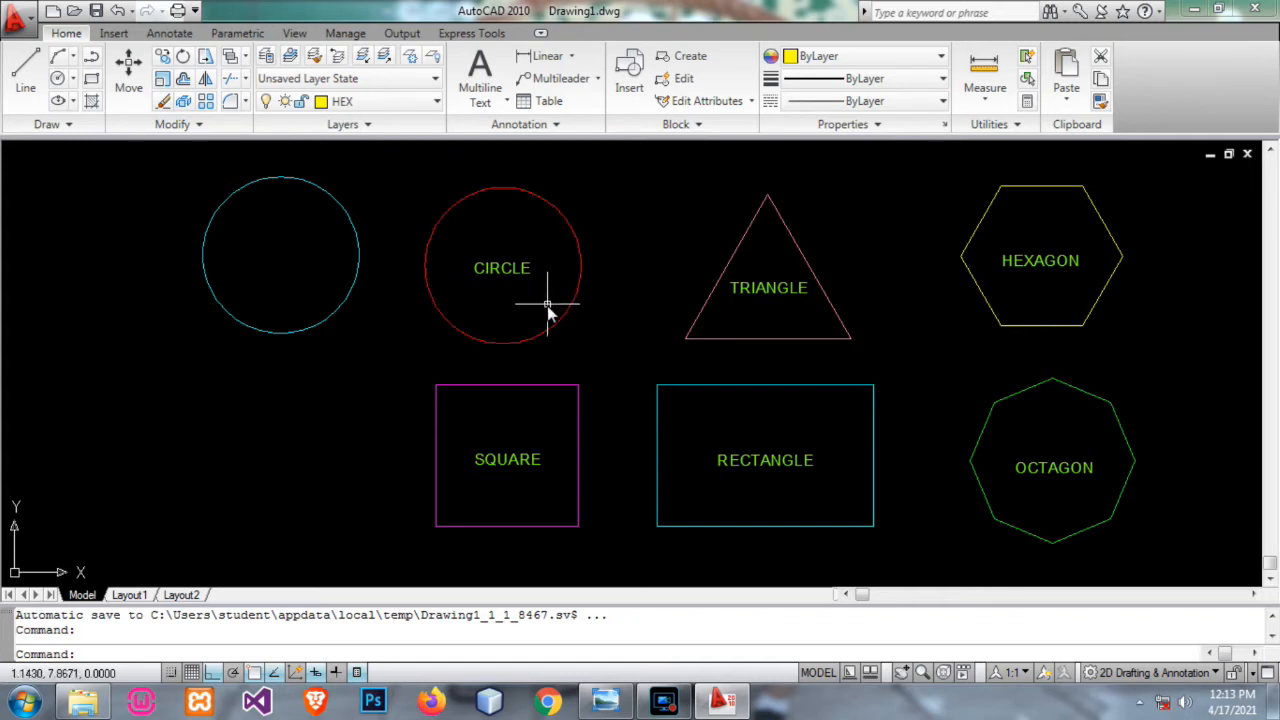
- Examine the cyan circle's full properties in the Properties palette, and close the palette
left_click(355, 232)
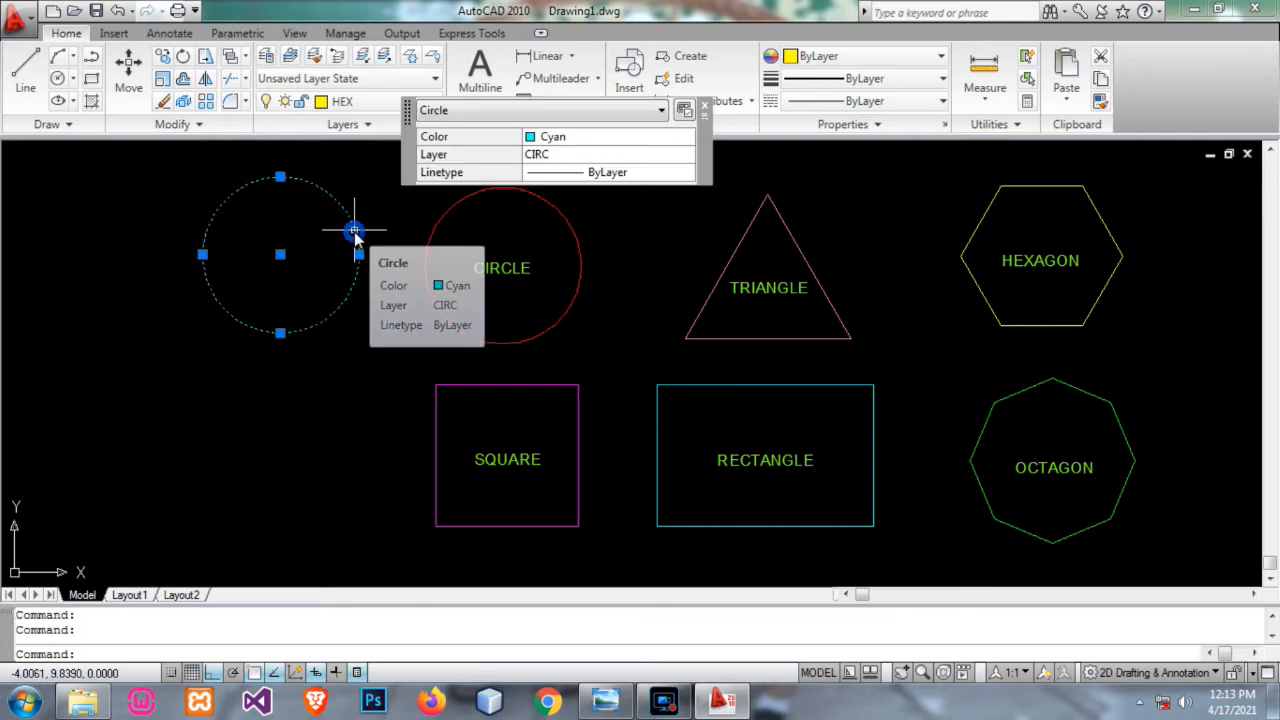
right_click(355, 235)
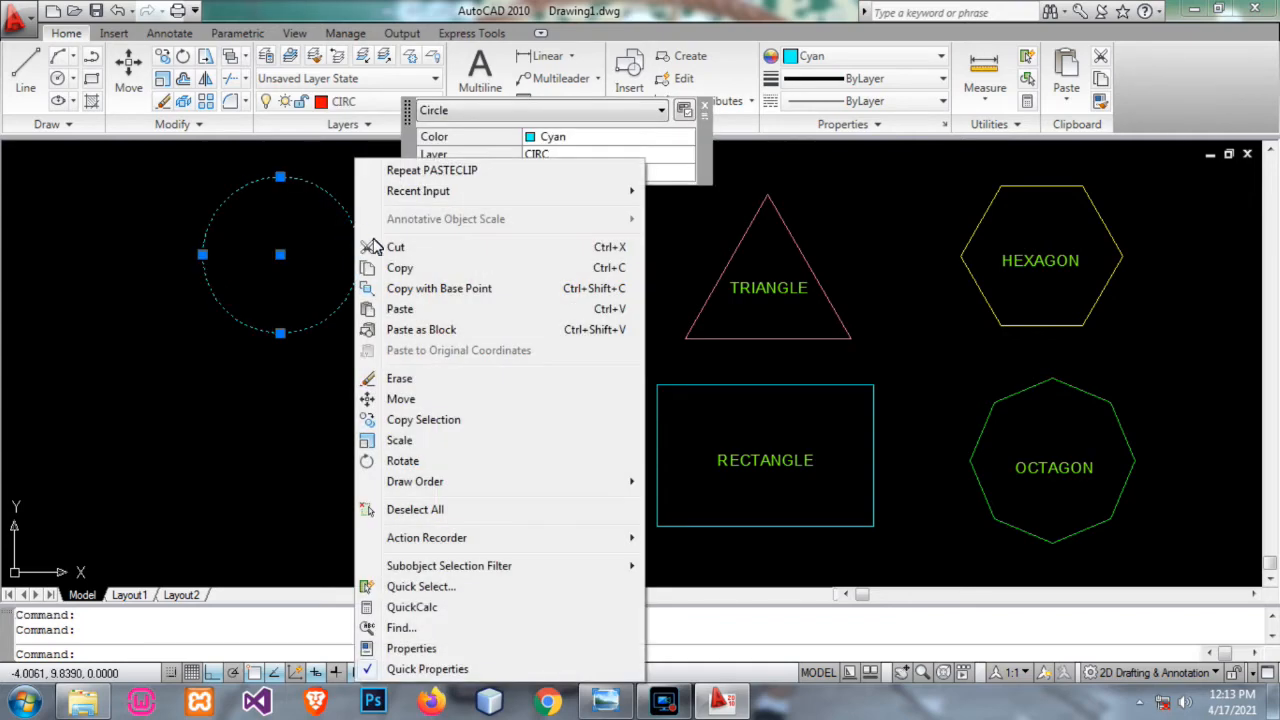
left_click(412, 650)
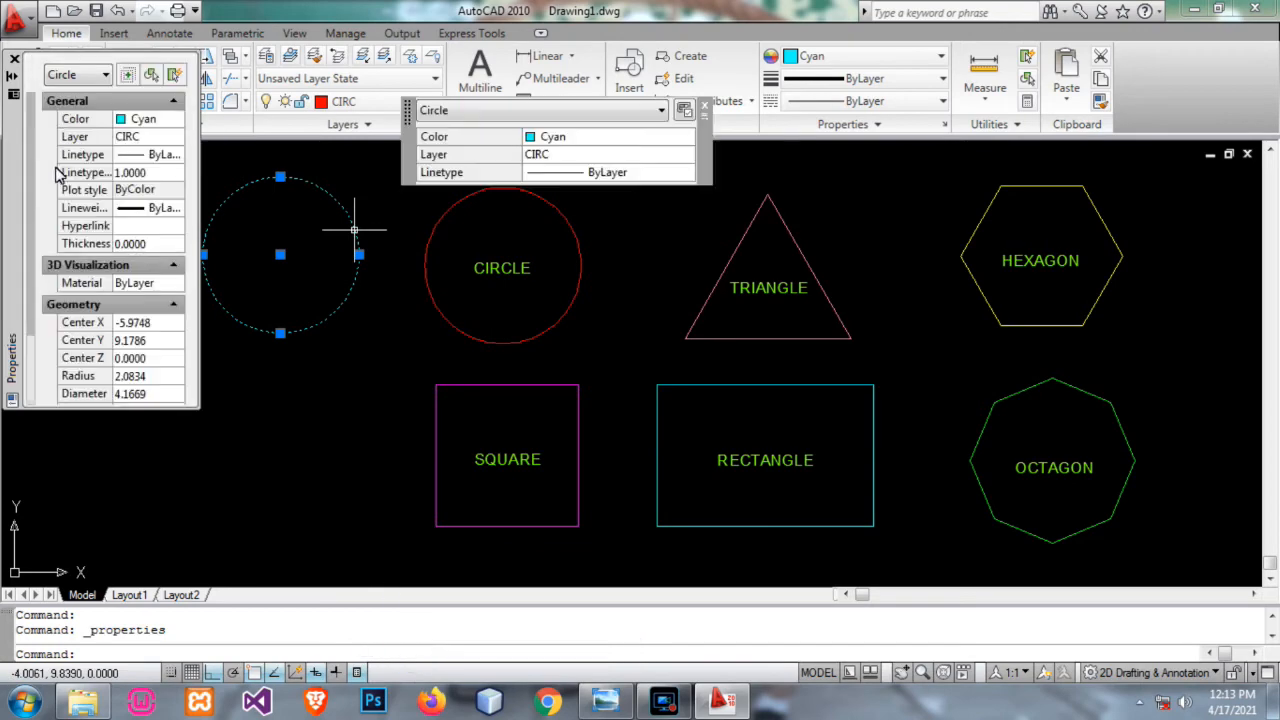
mouse_move(23, 175)
left_mouse_down()
mouse_move(41, 234)
mouse_move(114, 211)
mouse_move(27, 144)
mouse_move(19, 170)
mouse_move(36, 170)
mouse_move(44, 198)
mouse_move(84, 159)
mouse_move(126, 150)
left_mouse_up()
left_click_drag(258, 150, 590, 340)
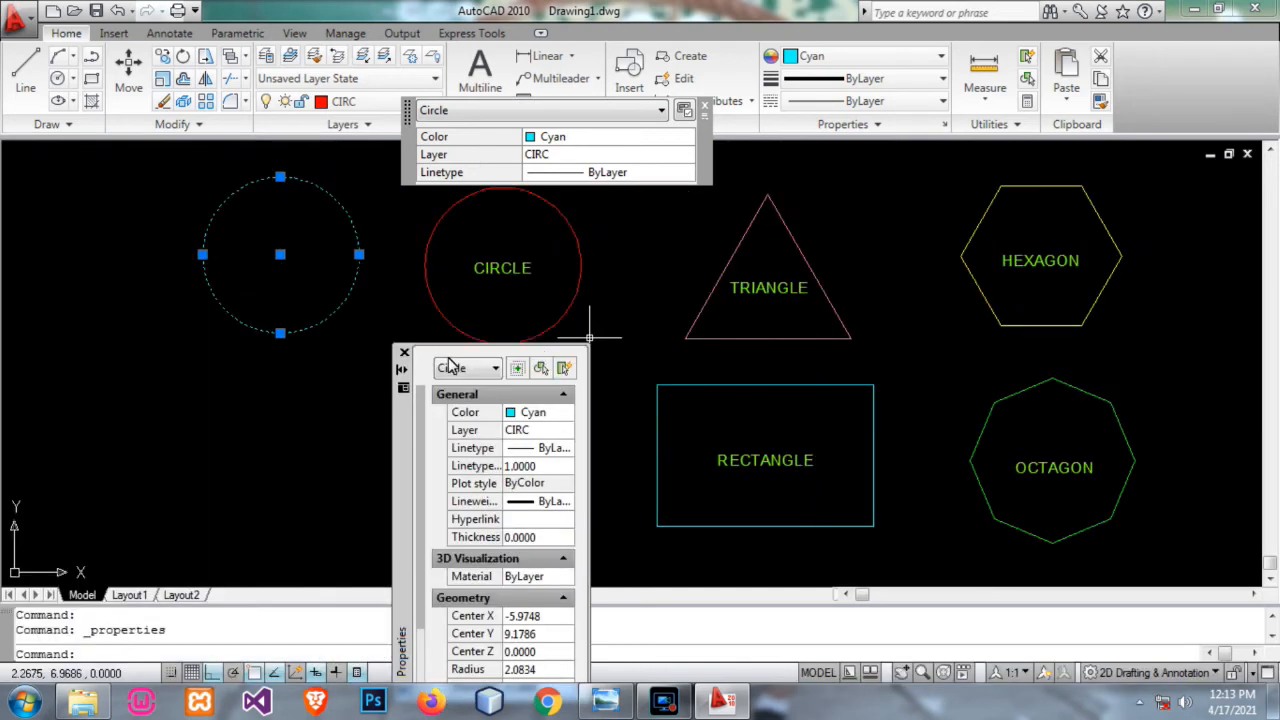
left_click_drag(400, 460, 55, 288)
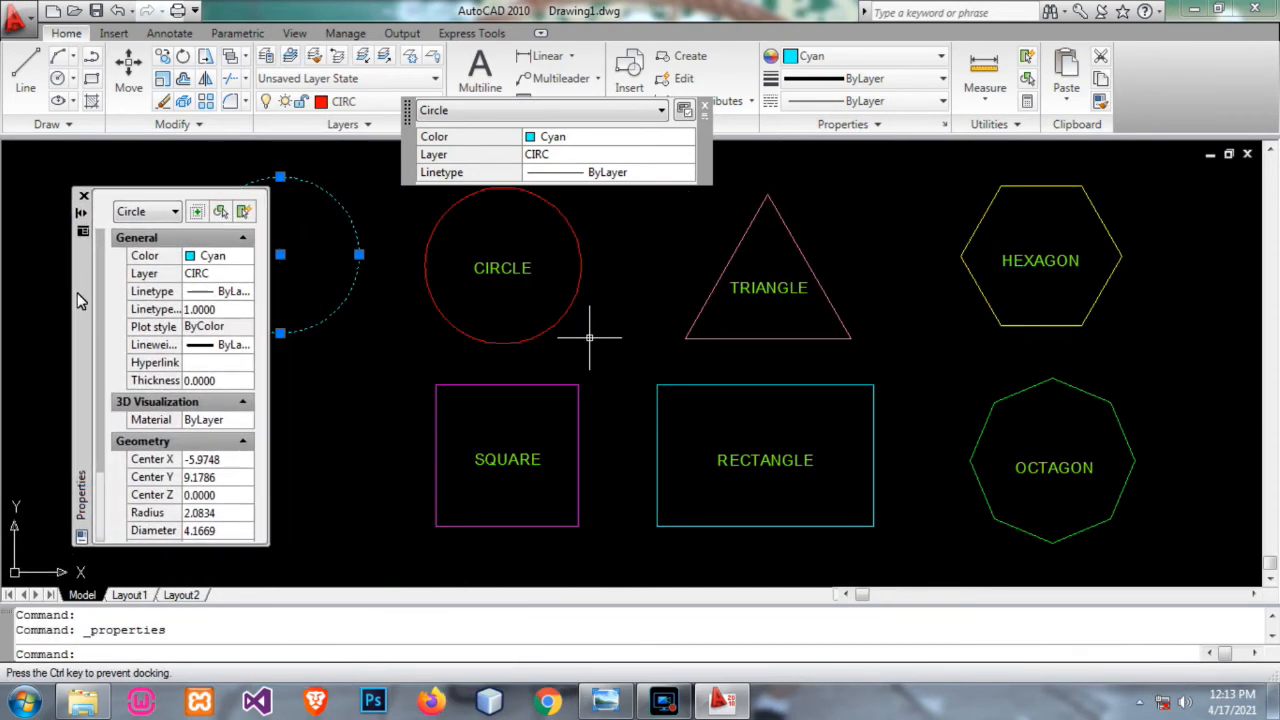
left_click(82, 197)
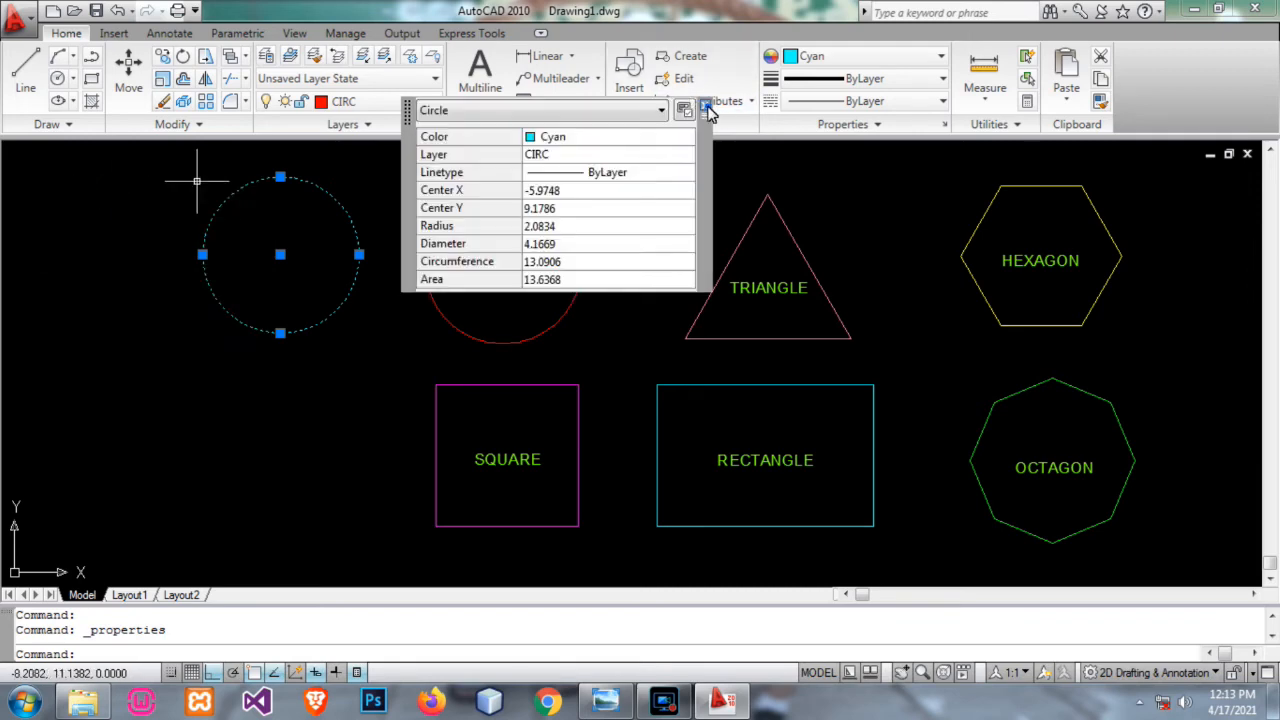
left_click(705, 104)
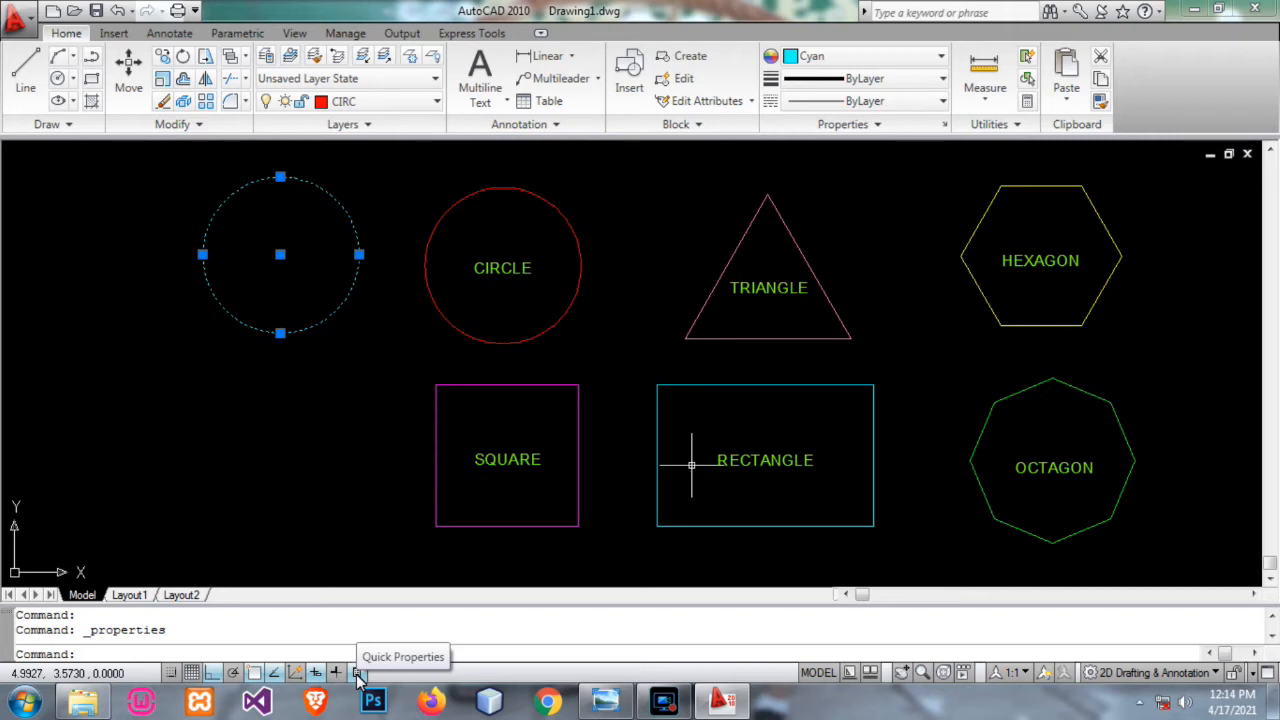
key("Escape")
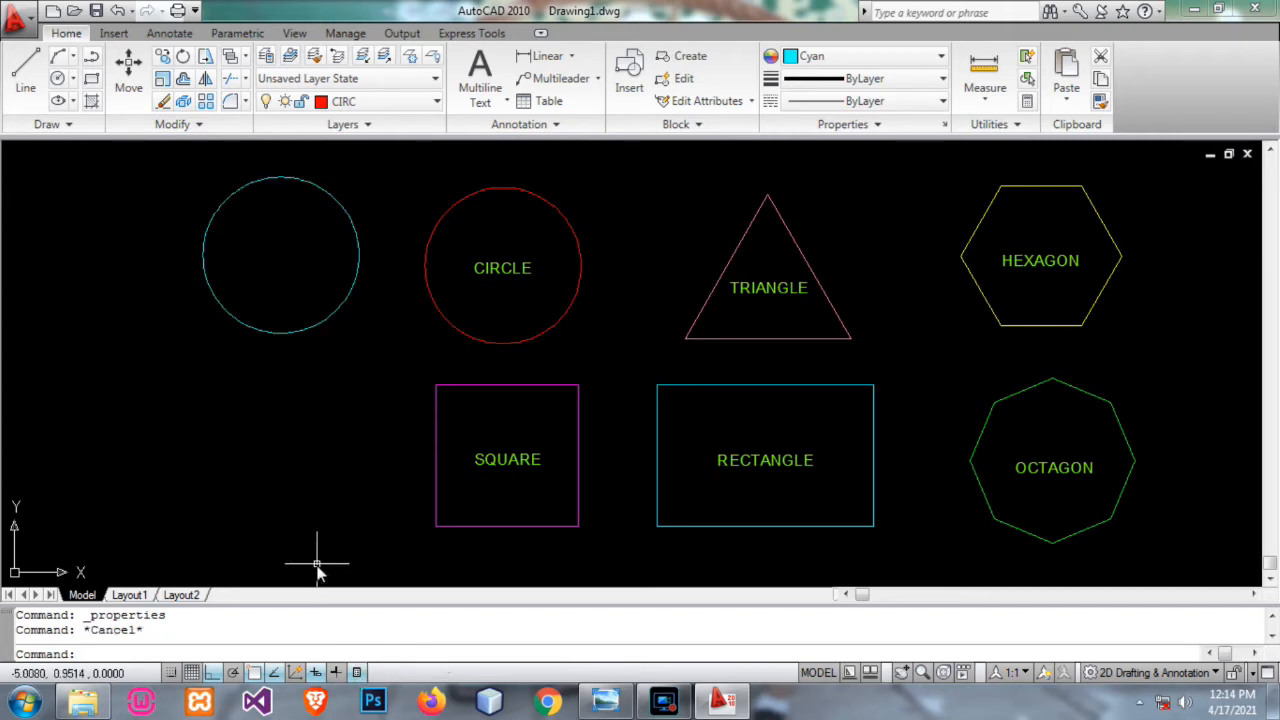
- Check the Quick Properties of the labelled red circle, and deselect it
left_click(444, 322)
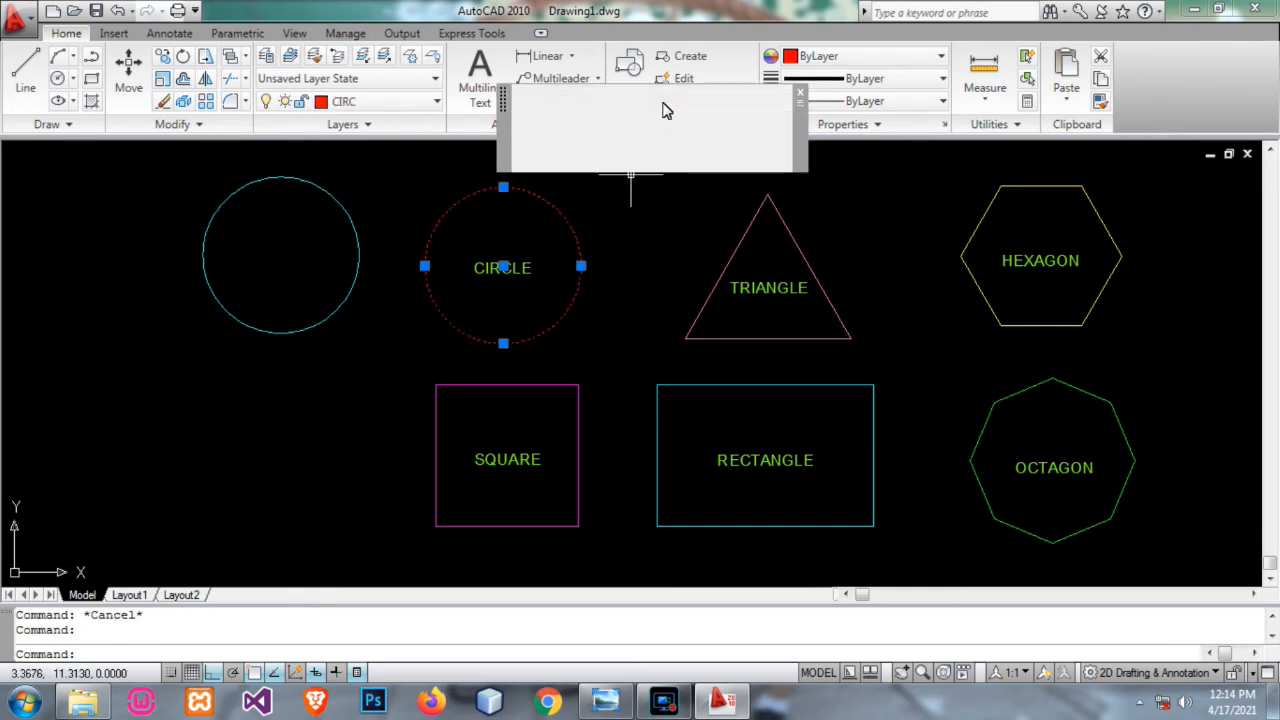
mouse_move(617, 172)
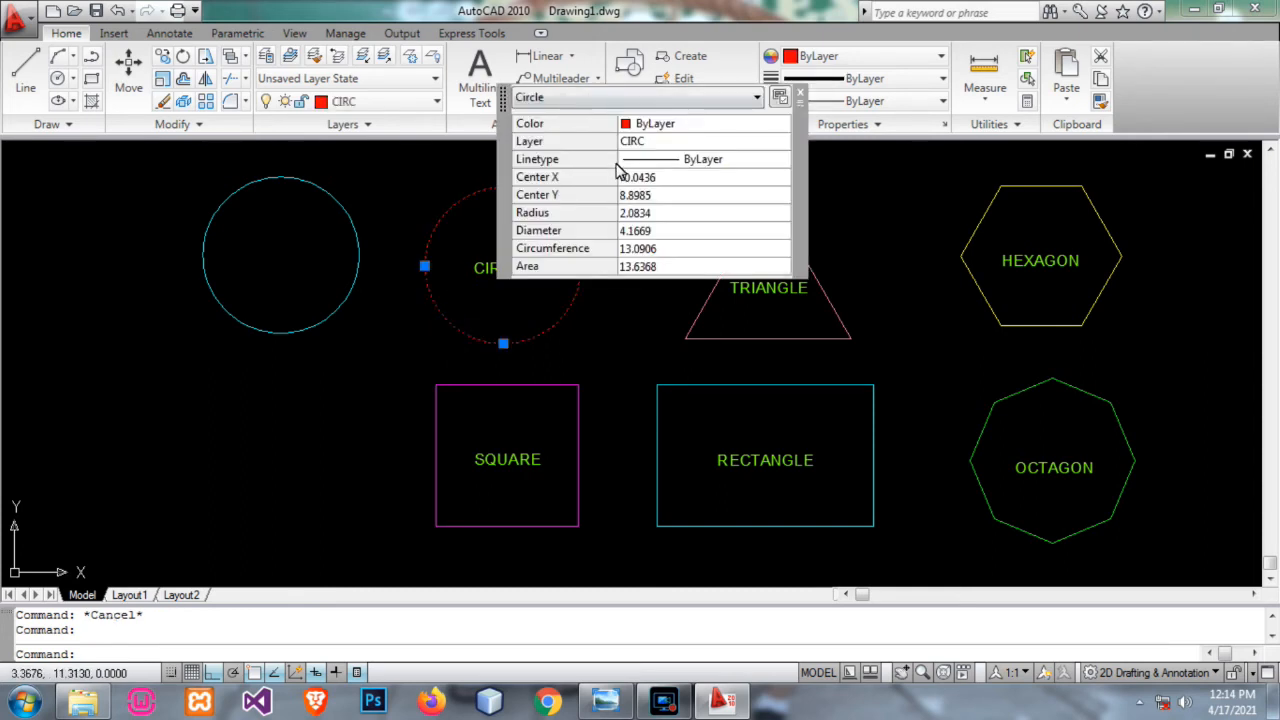
left_click(801, 97)
key("Escape")
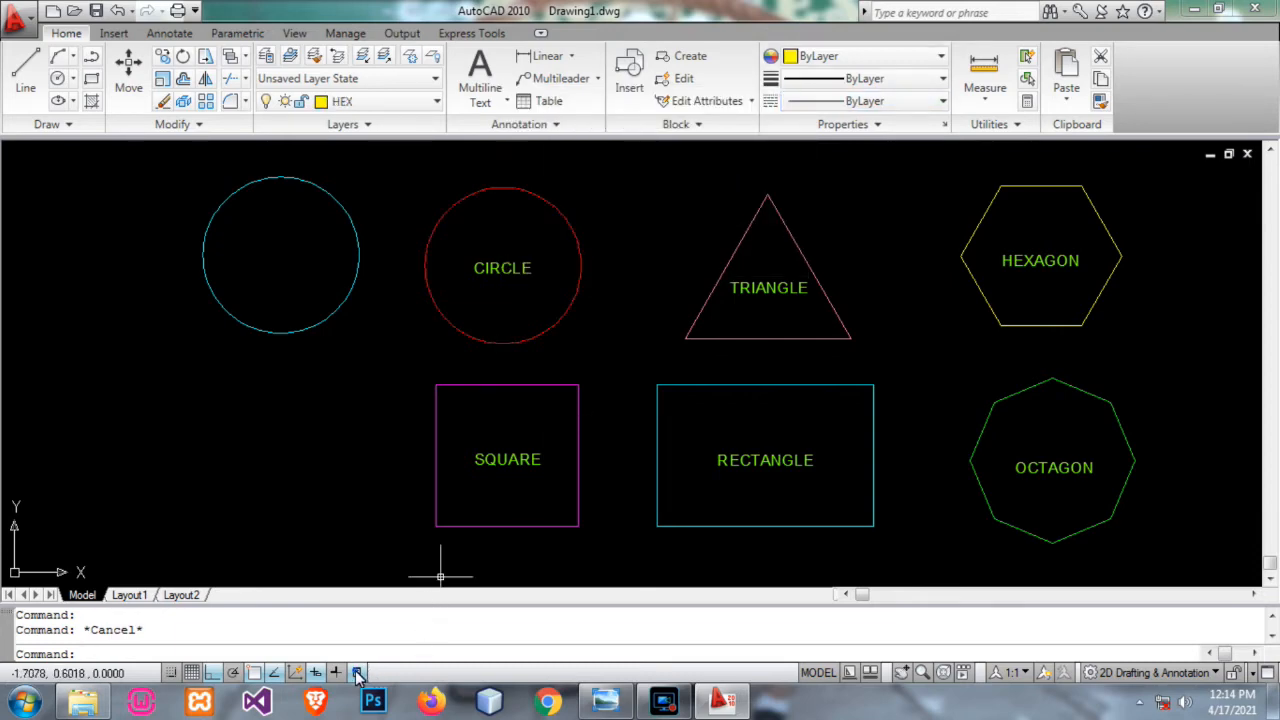
- Turn Quick Properties off, select the labelled red circle to test it, and turn Quick Properties on again
left_click(358, 674)
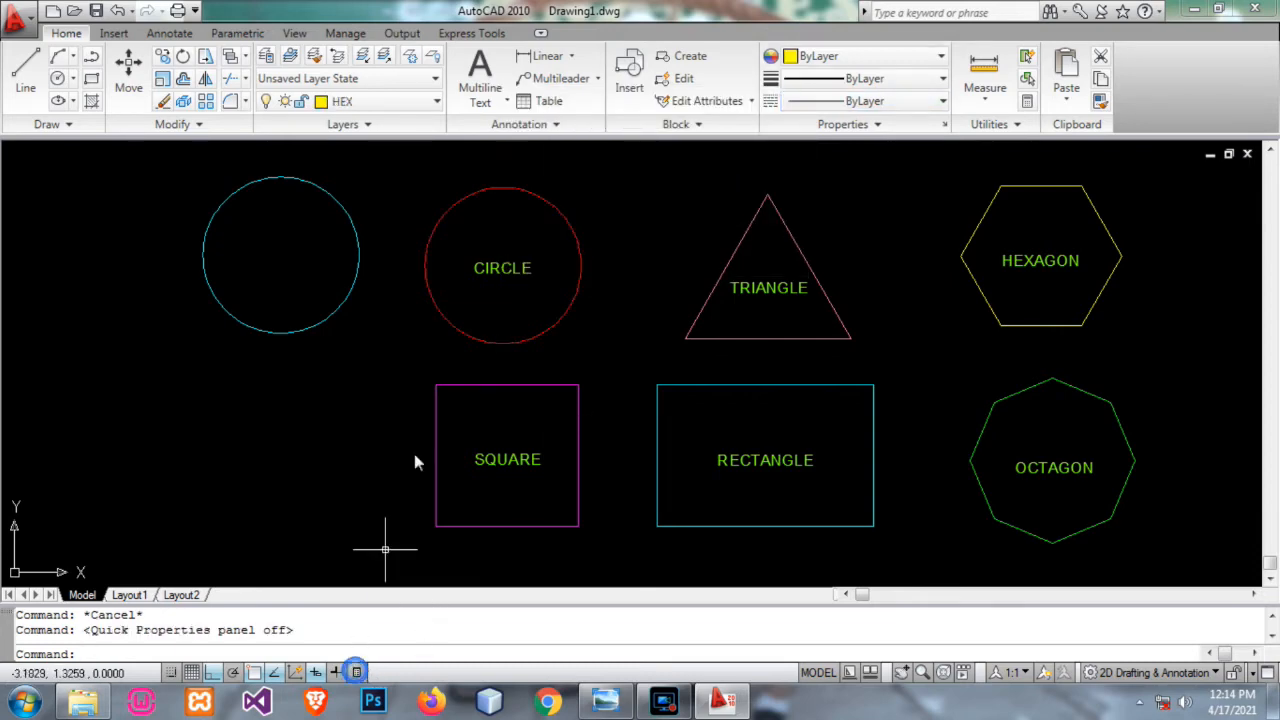
left_click(453, 331)
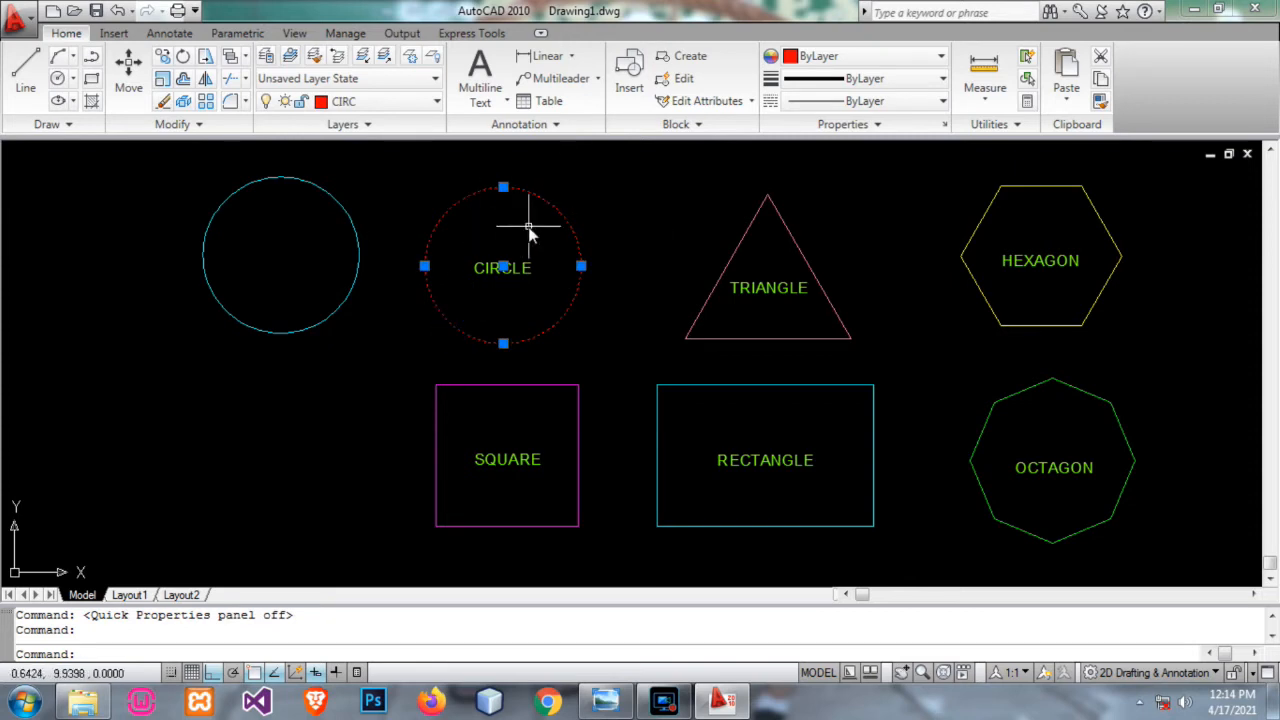
left_click(357, 673)
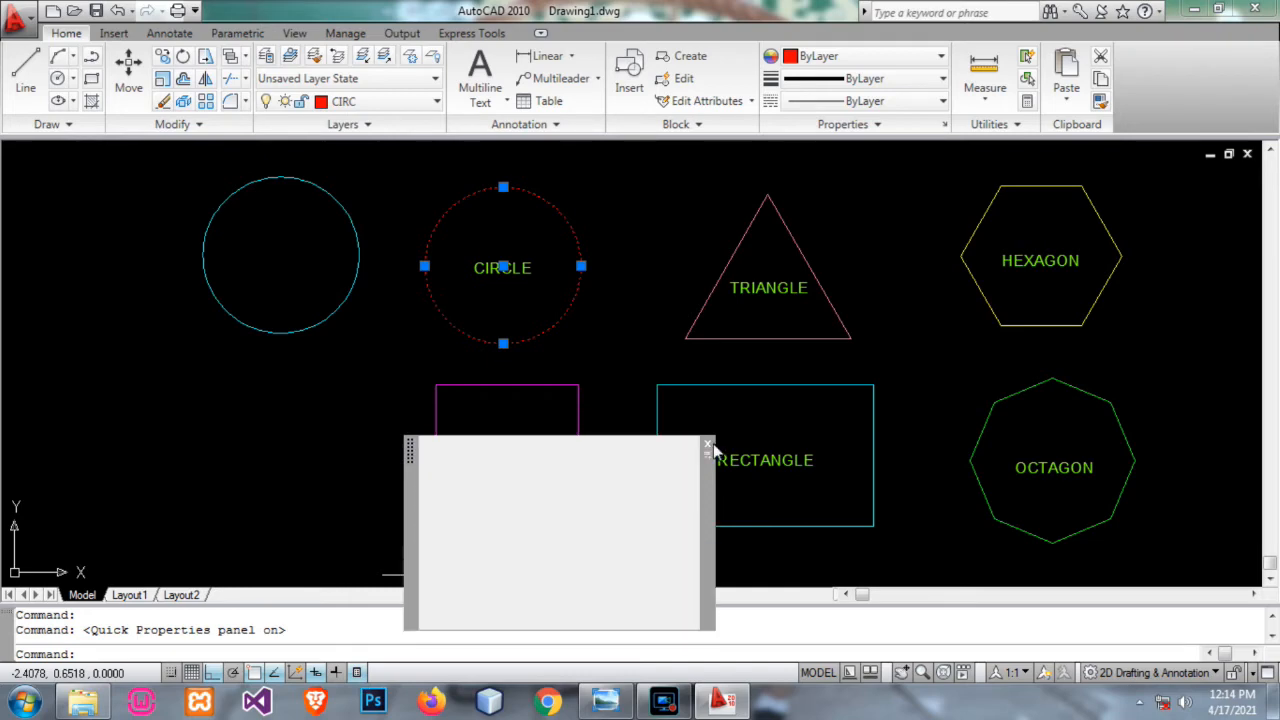
left_click(708, 442)
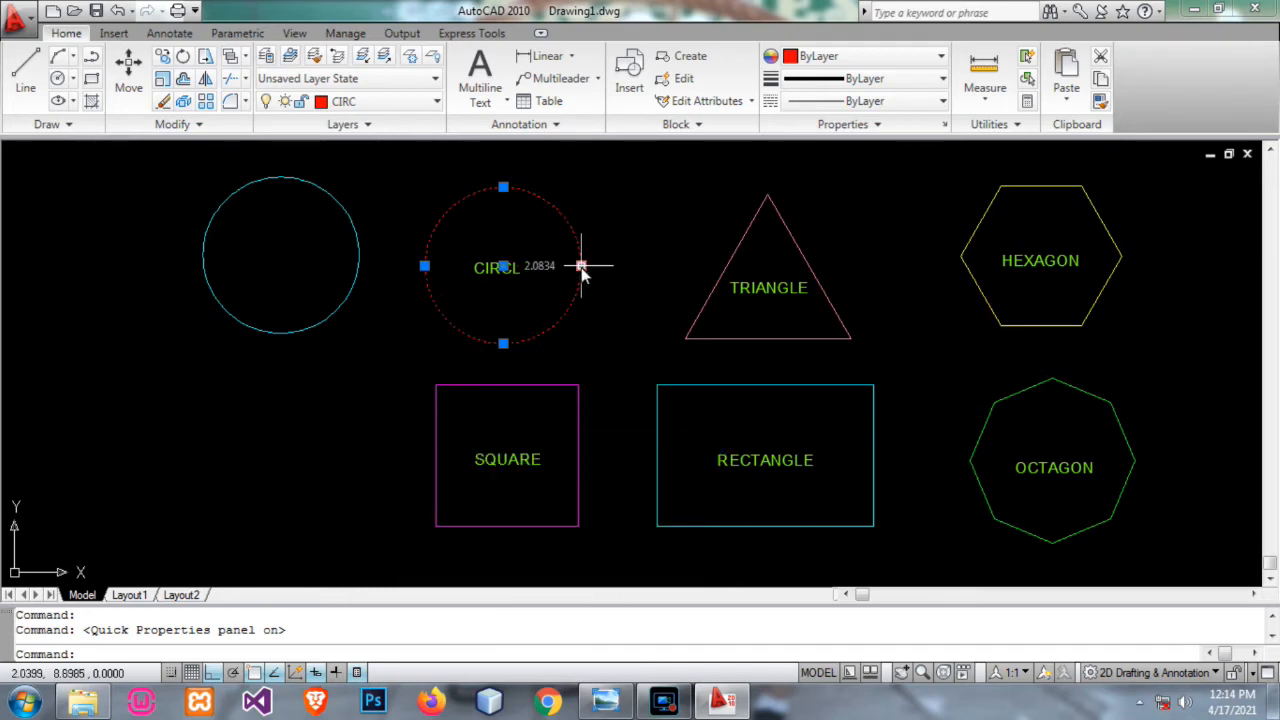
key("Escape")
key("Escape")
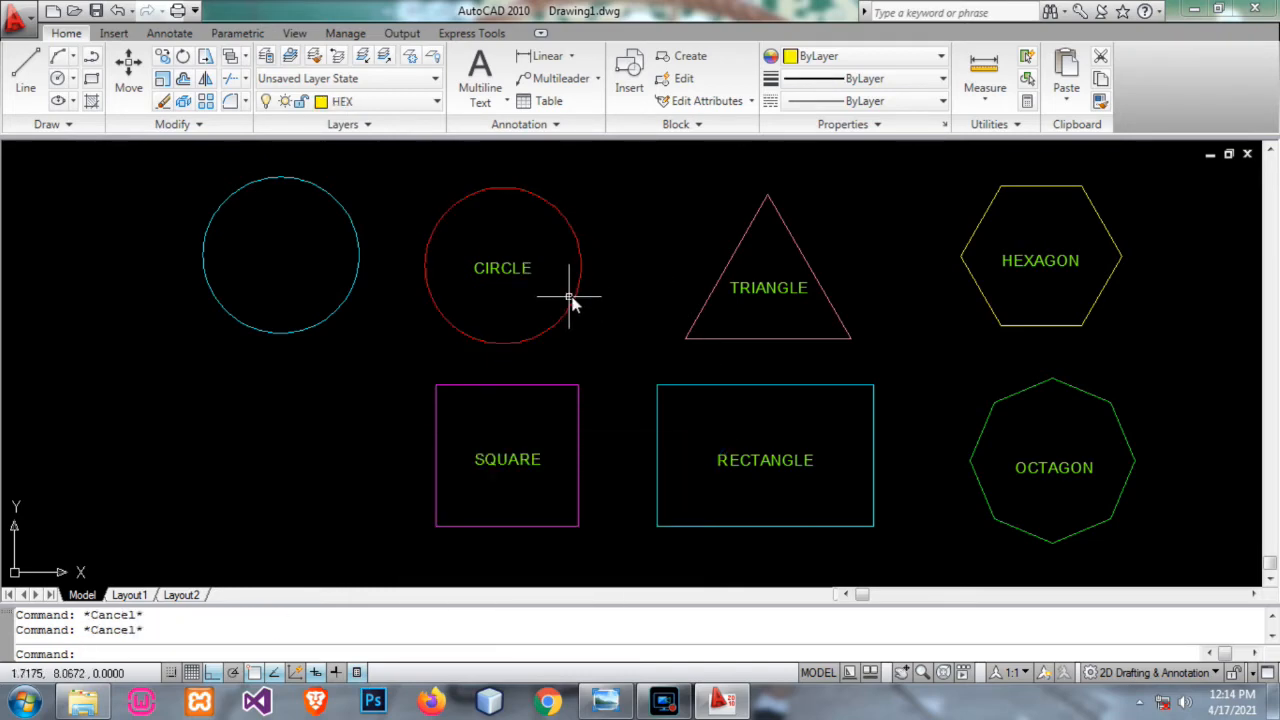
- Examine the red circle's expanded Quick Properties, including its center, radius, diameter and area
left_click(569, 300)
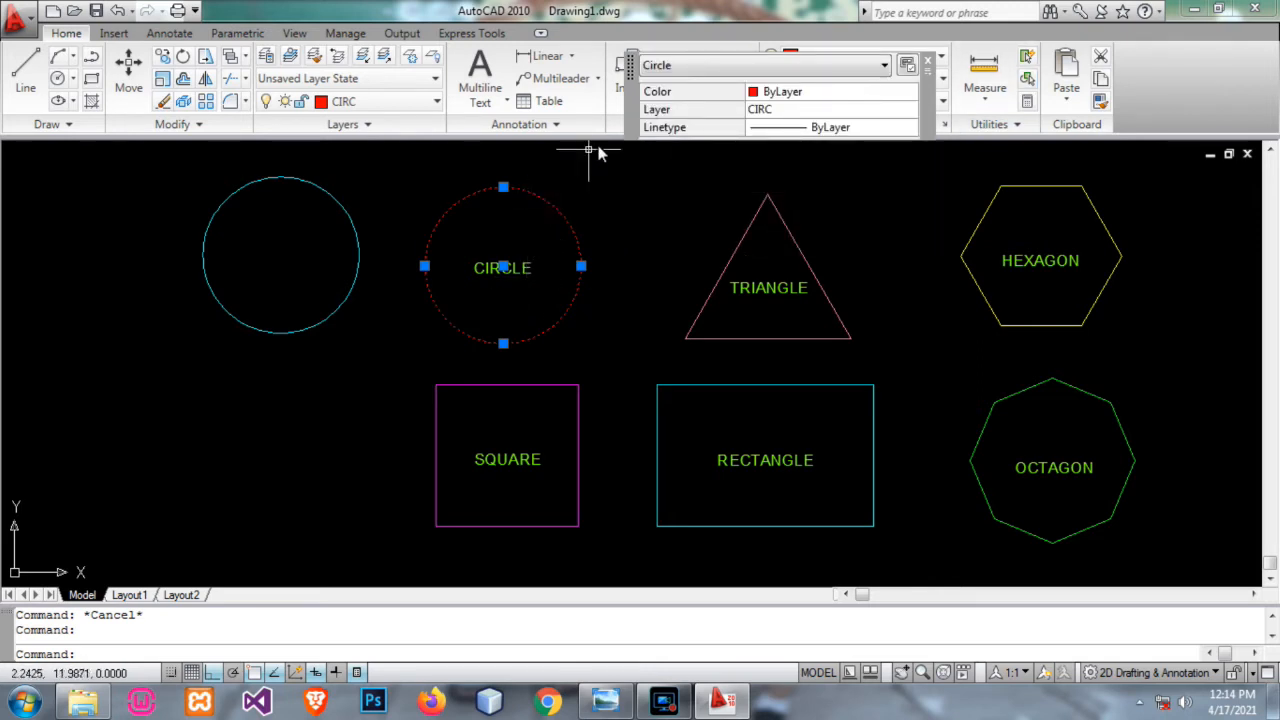
mouse_move(651, 126)
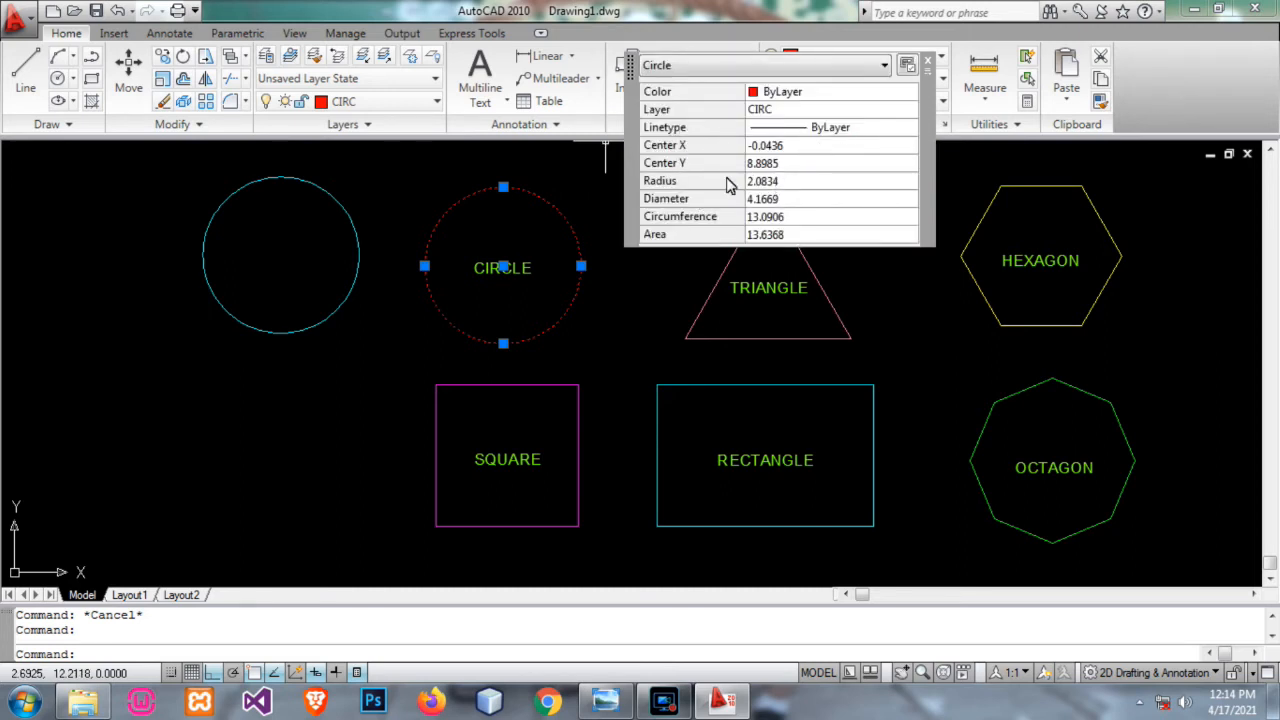
left_click(930, 64)
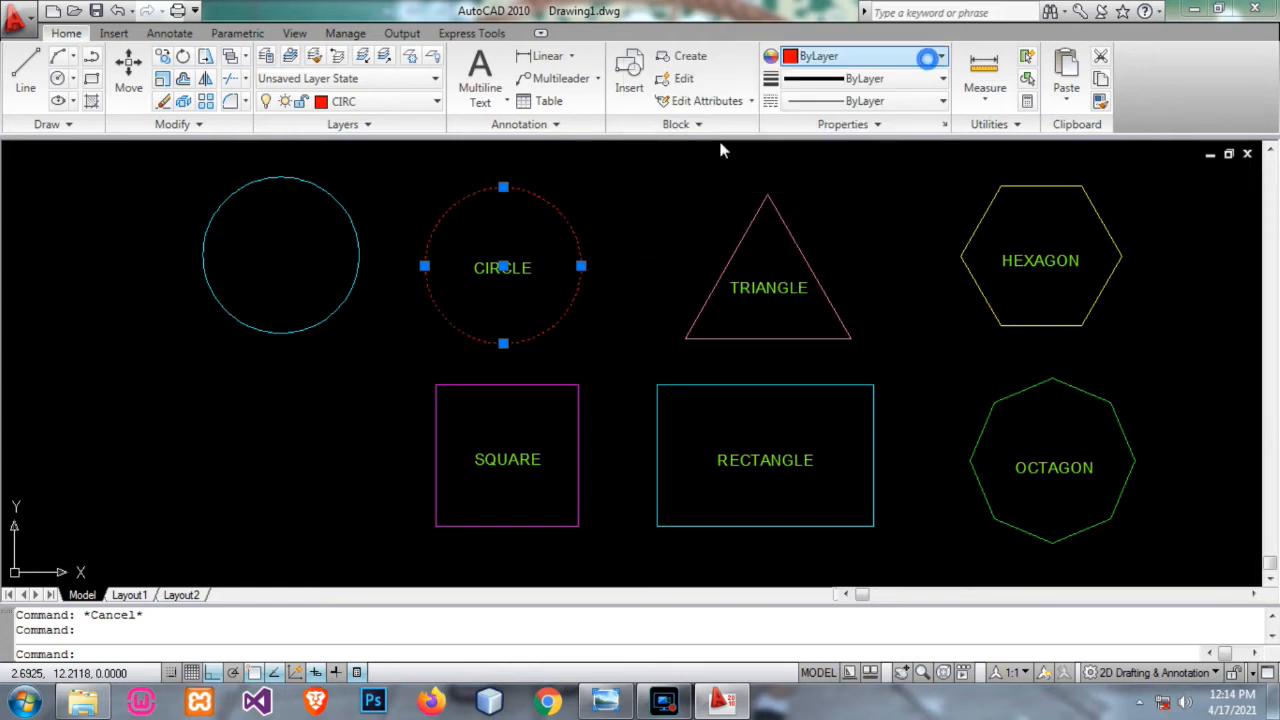
key("Escape")
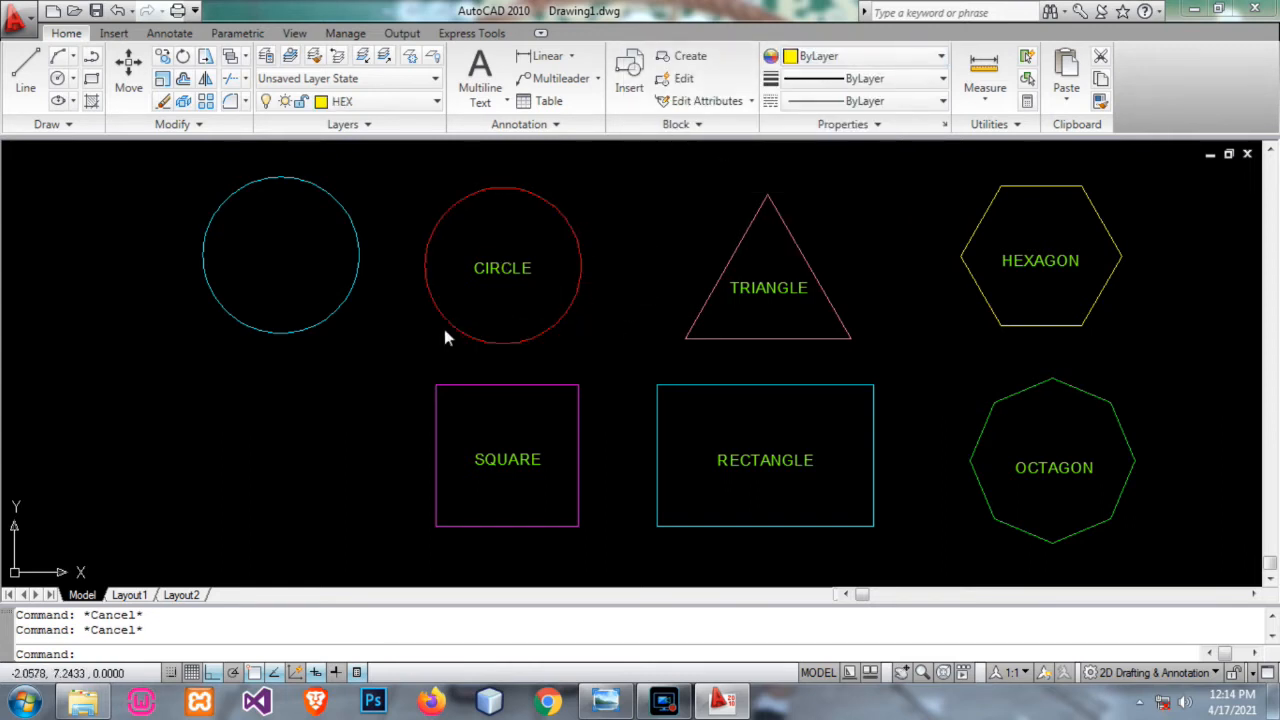
- Paste a copy of the unlabelled cyan circle directly below it, beside the square
middle_click_drag(444, 329, 476, 328)
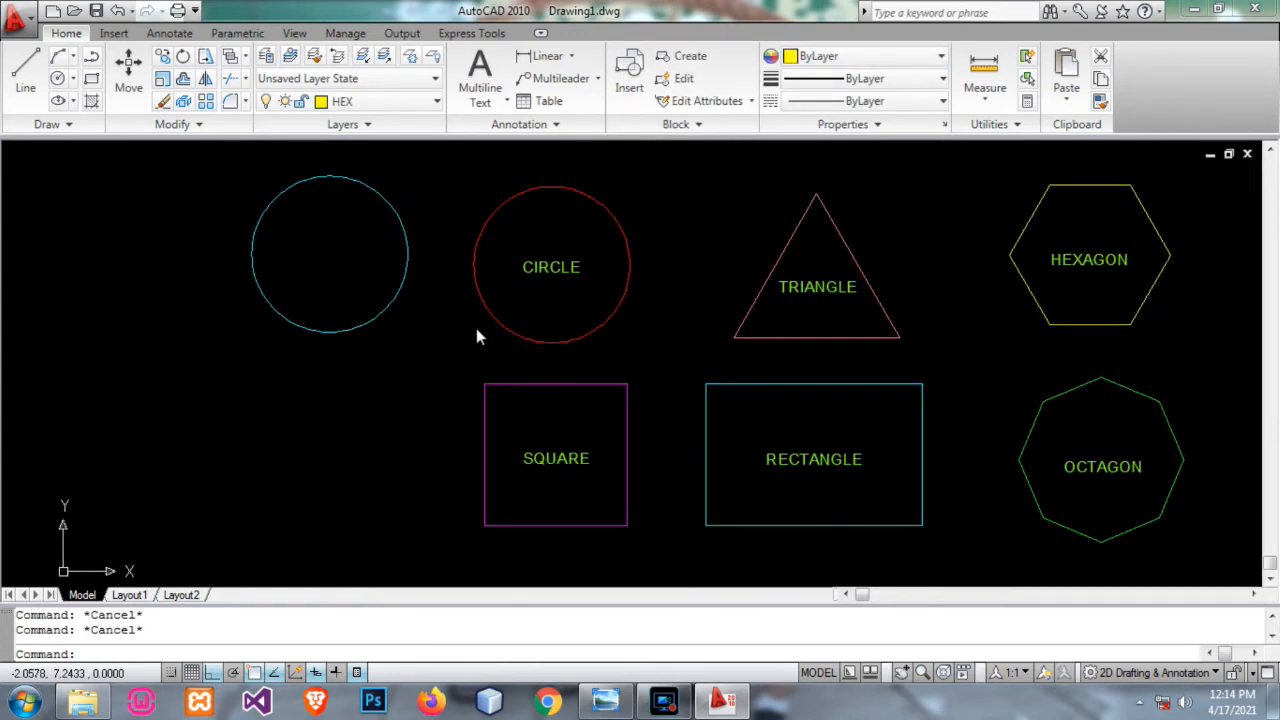
left_click(409, 268)
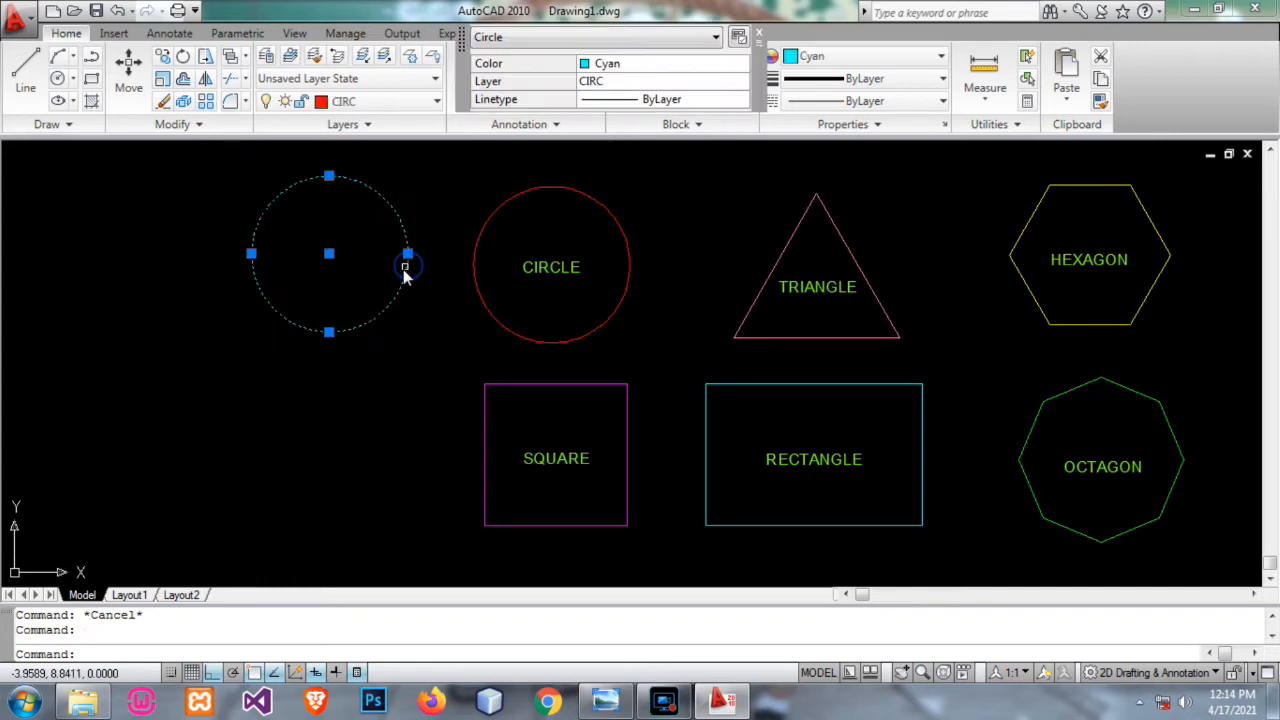
key("ctrl+v")
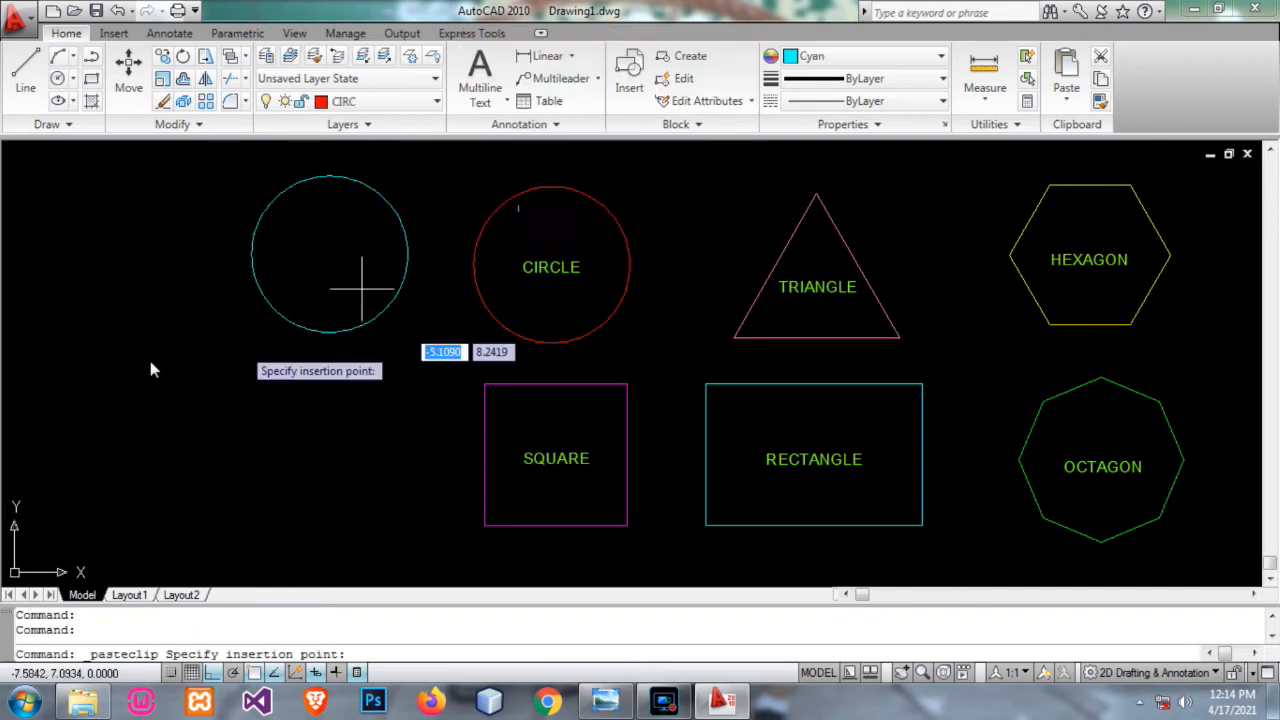
left_click(253, 524)
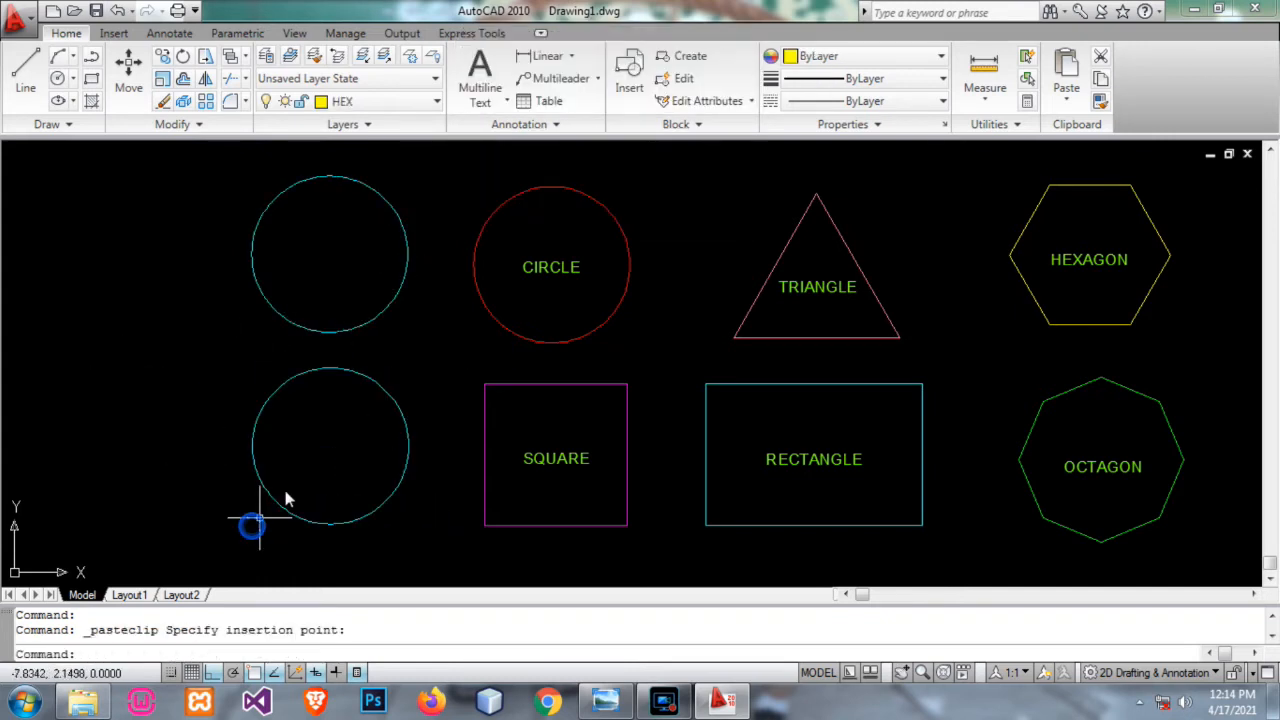
- Set the color of the pasted lower circle to Blue in its Quick Properties, and deselect it
left_click(397, 410)
mouse_move(533, 347)
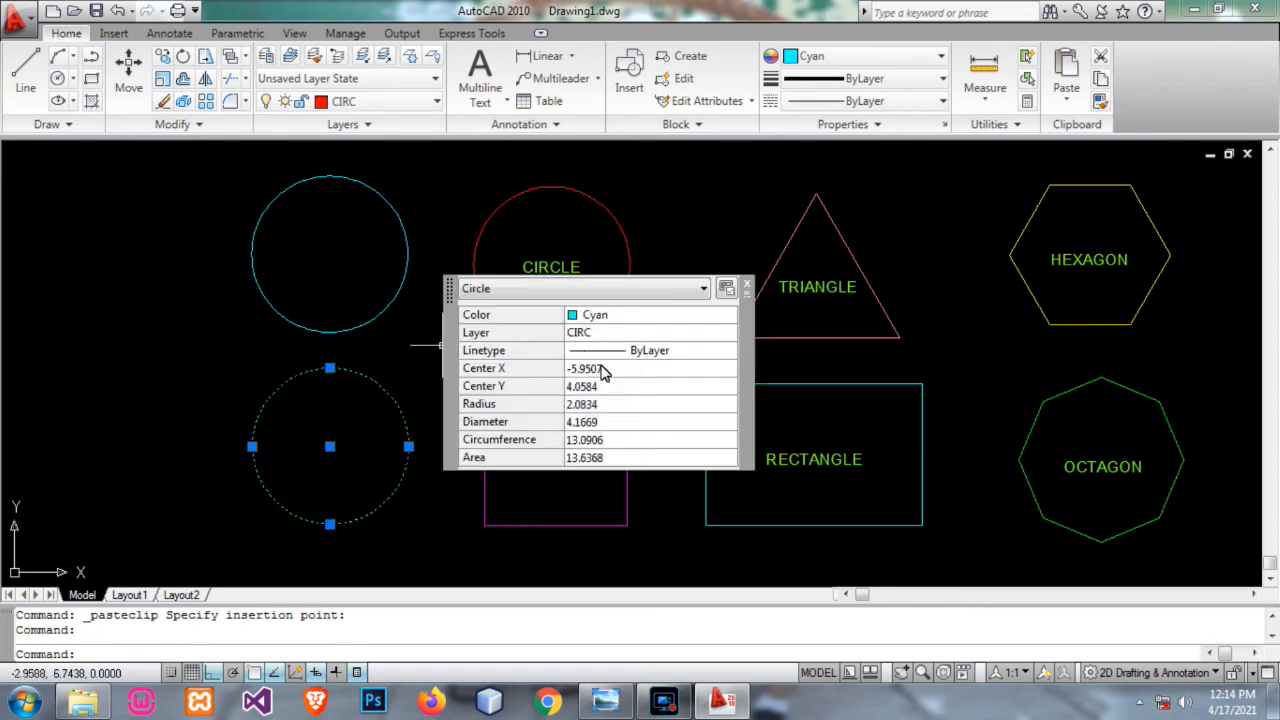
left_click(598, 318)
left_click(645, 316)
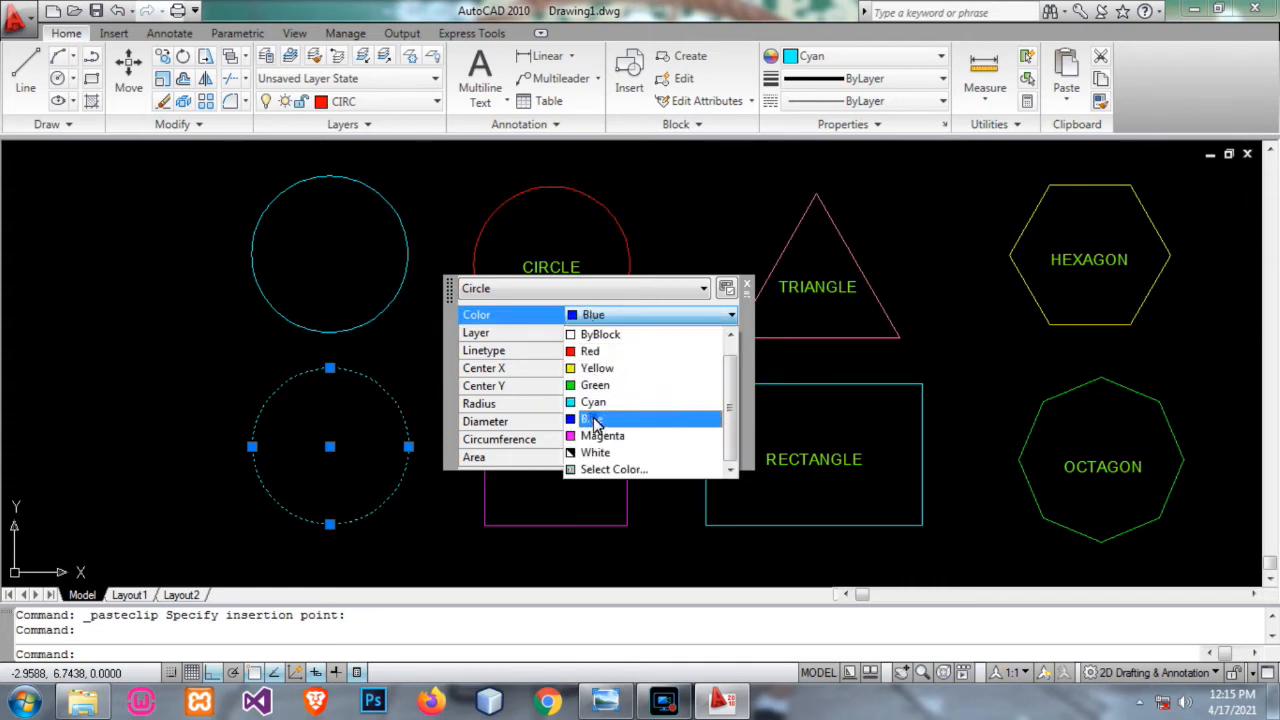
left_click(597, 420)
key("Escape")
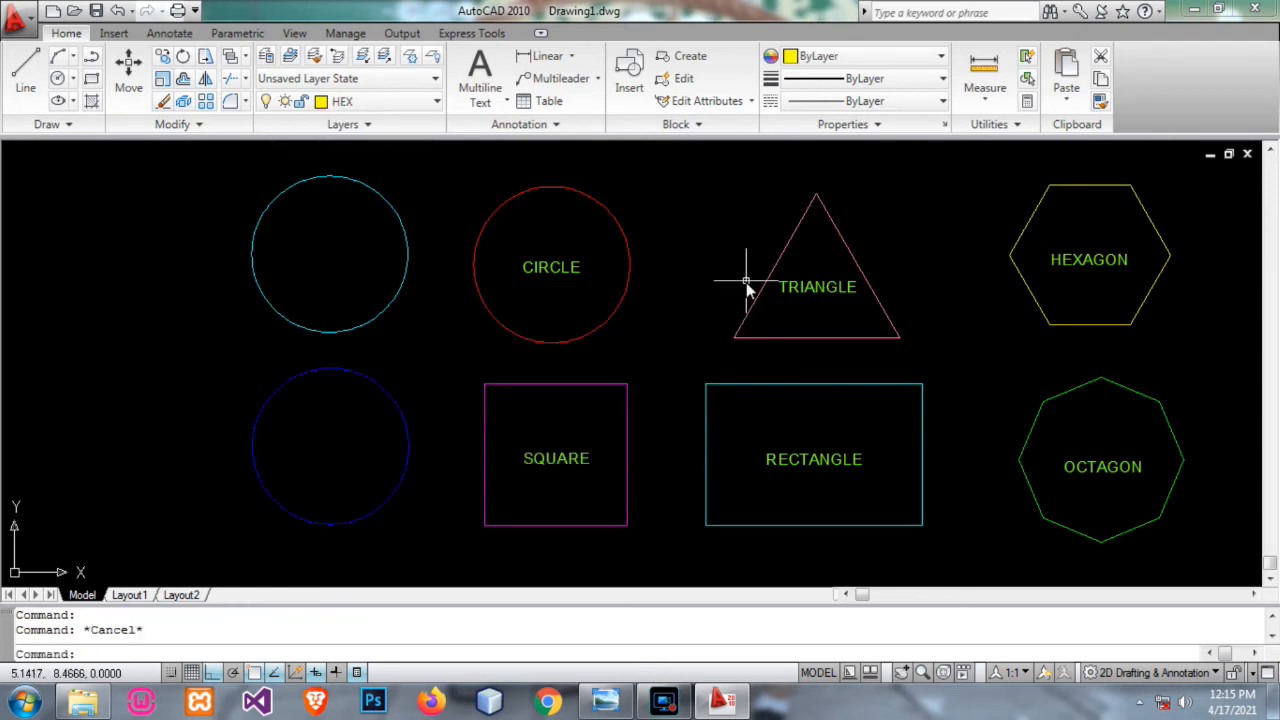
- Set the upper unlabelled cyan circle's linetype to DOT in the Properties palette, then deselect the circle and close the palette
left_click(407, 262)
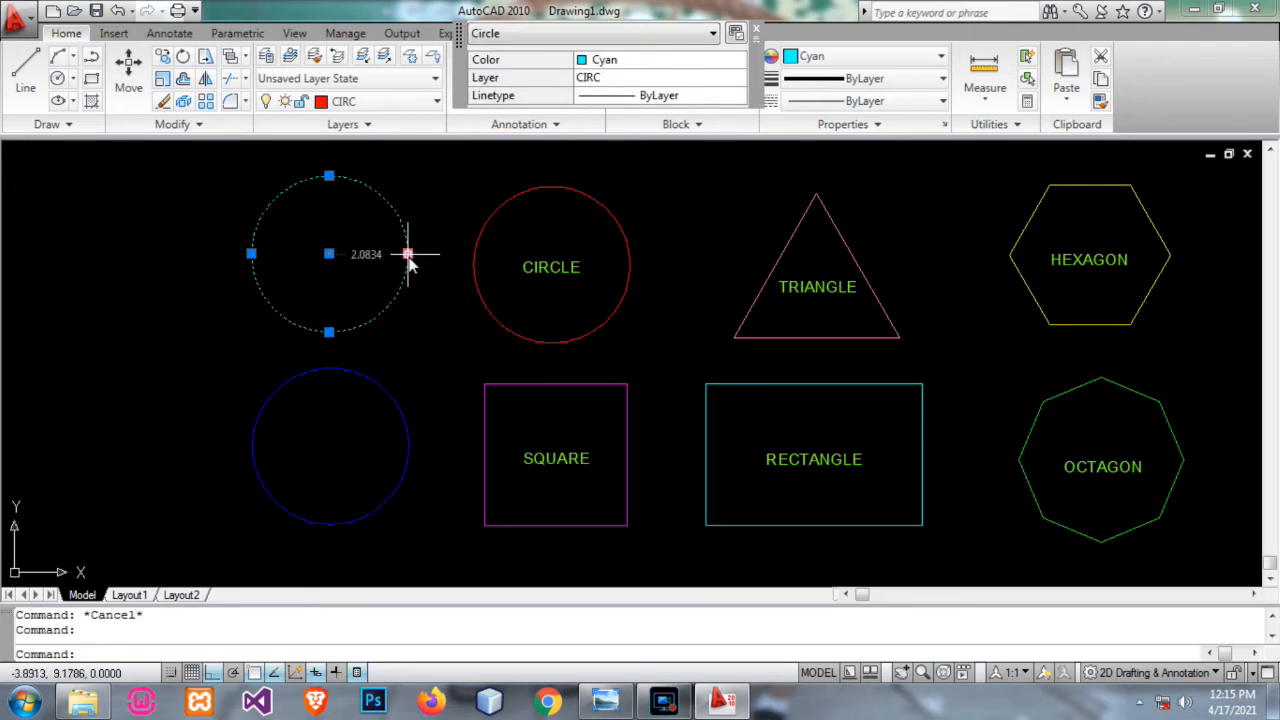
right_click(408, 262)
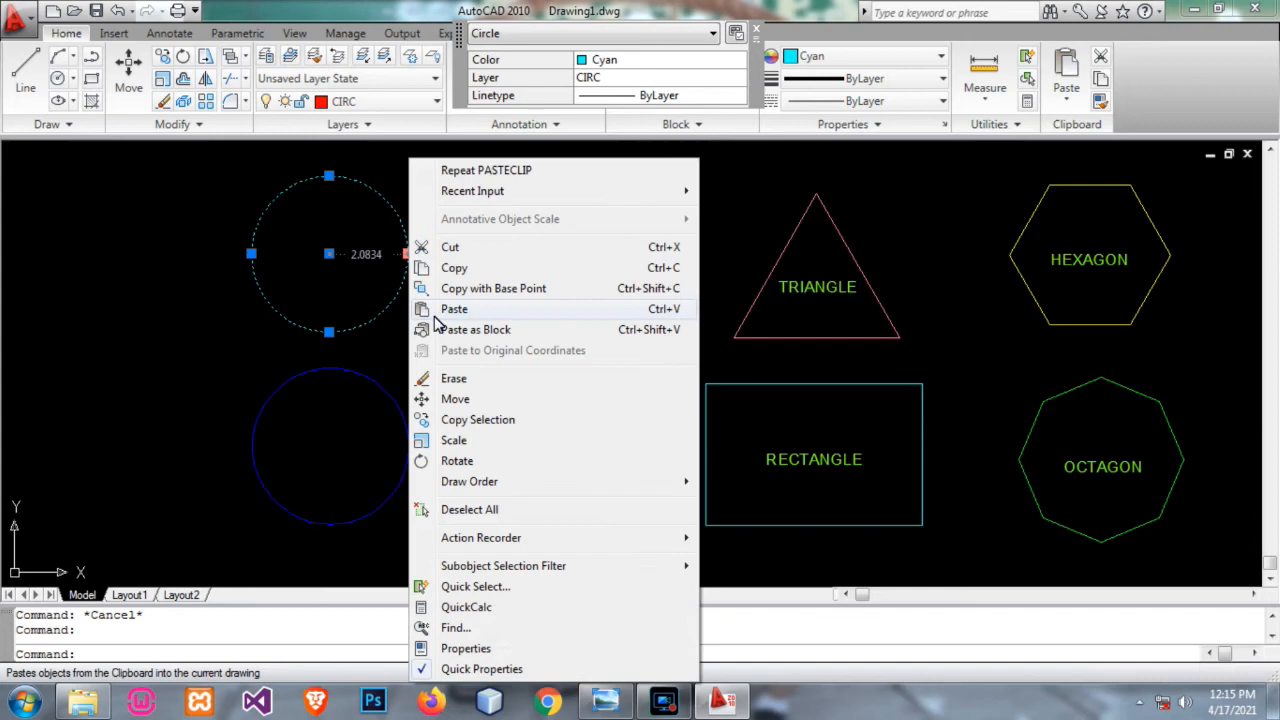
left_click(486, 643)
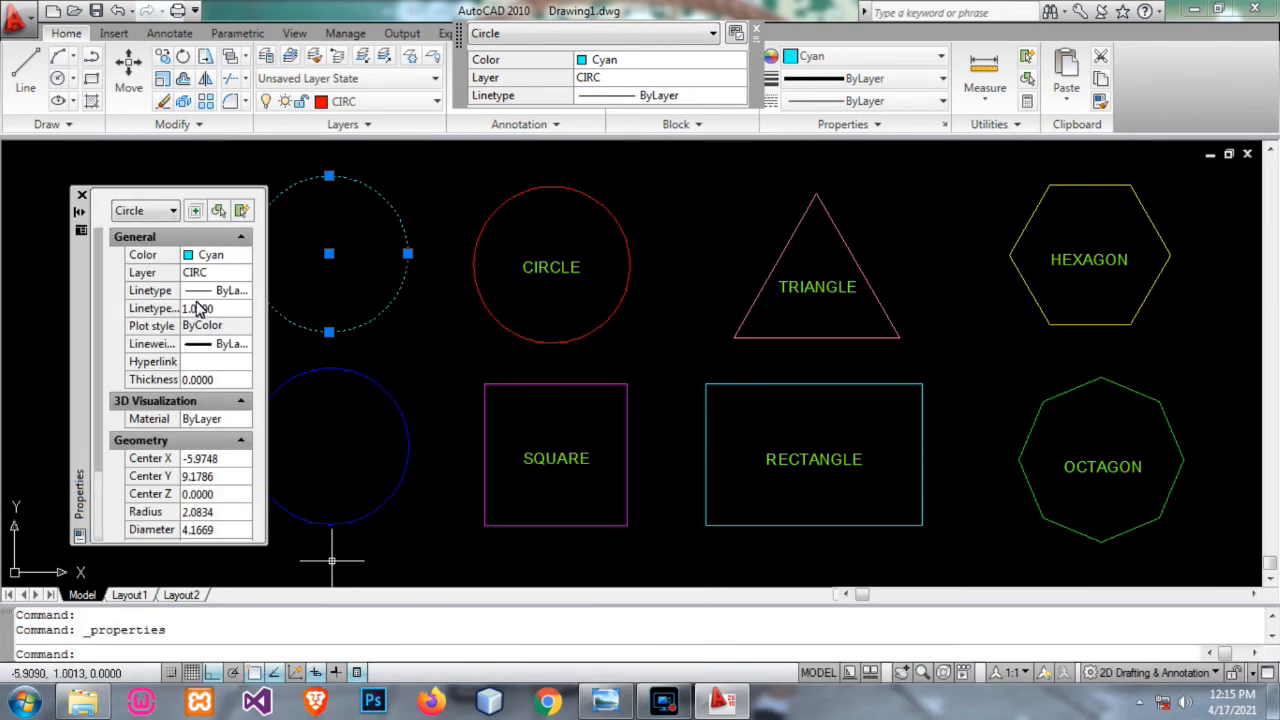
left_click(224, 291)
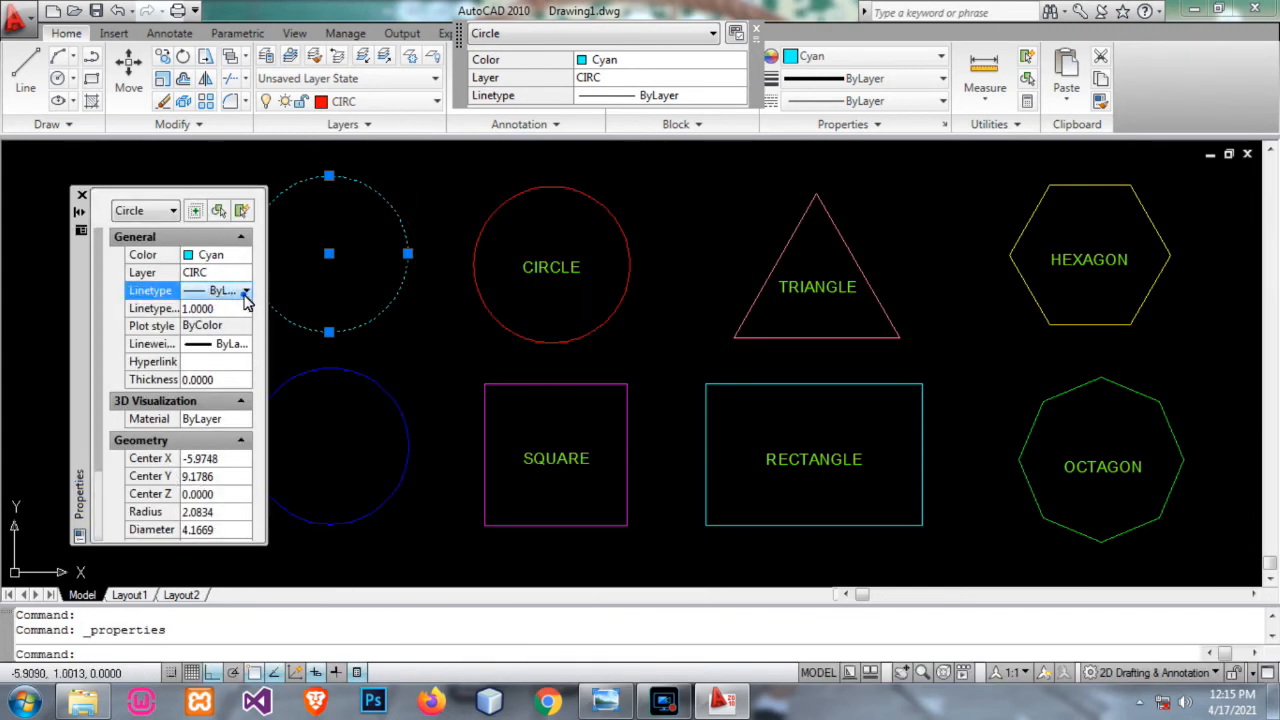
left_click(245, 292)
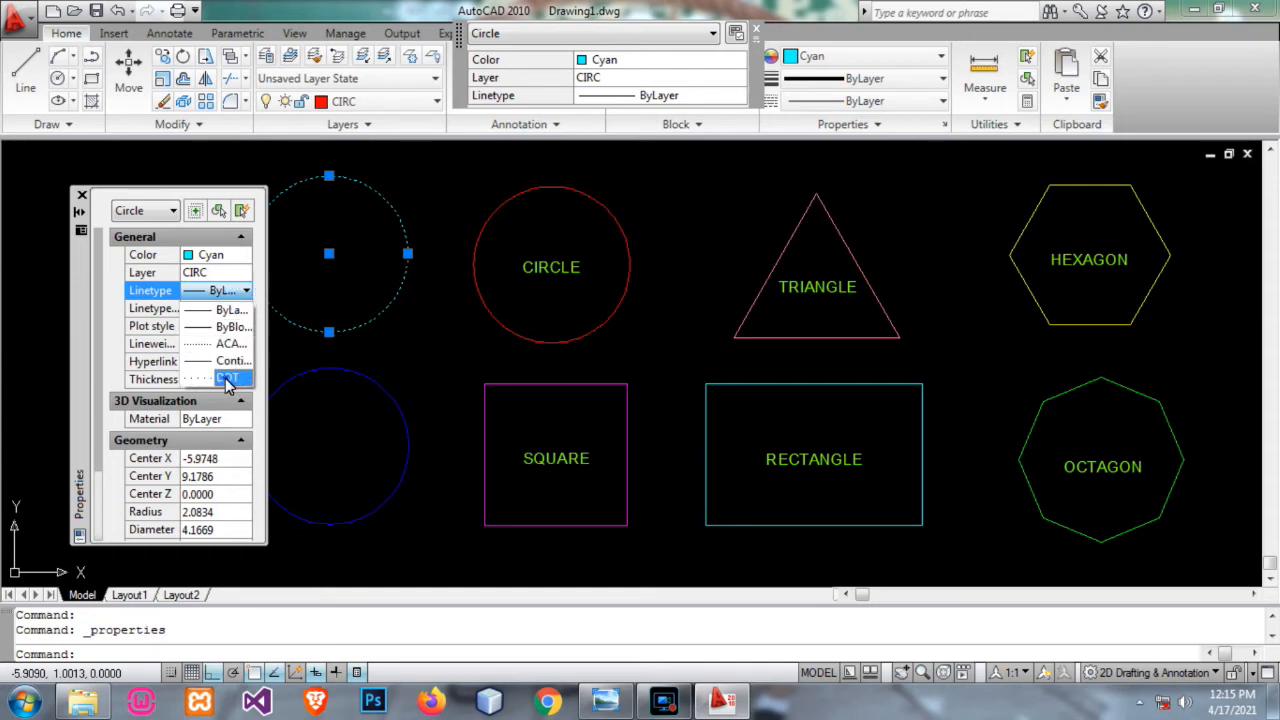
left_click(228, 379)
key("Escape")
key("Escape")
left_click(81, 195)
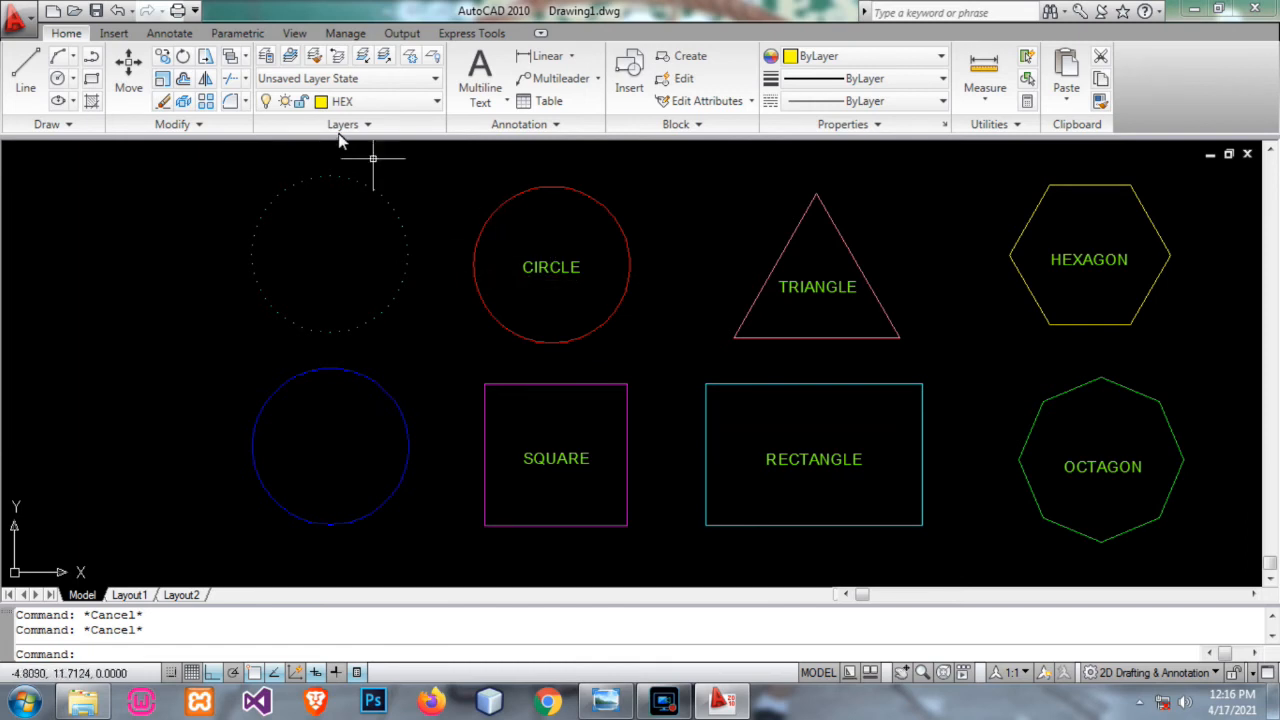
- Check the list of layers in the drawing without changing the current layer
left_click(366, 101)
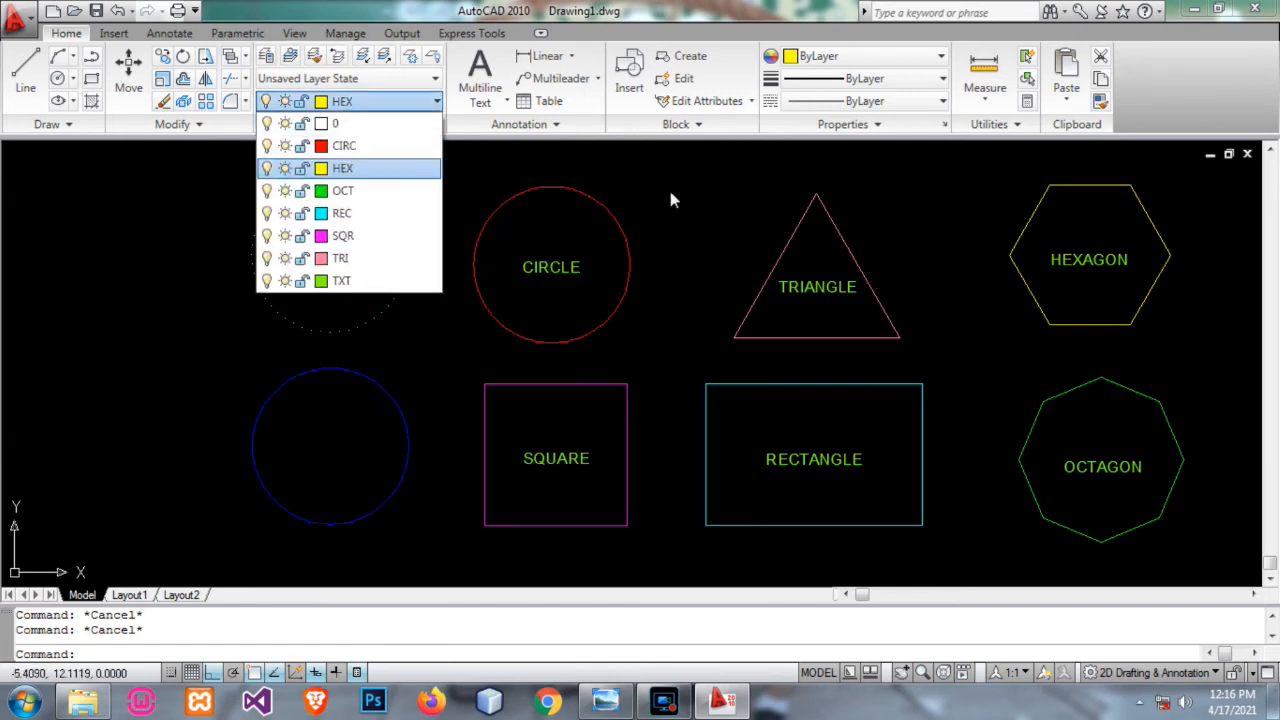
left_click(624, 211)
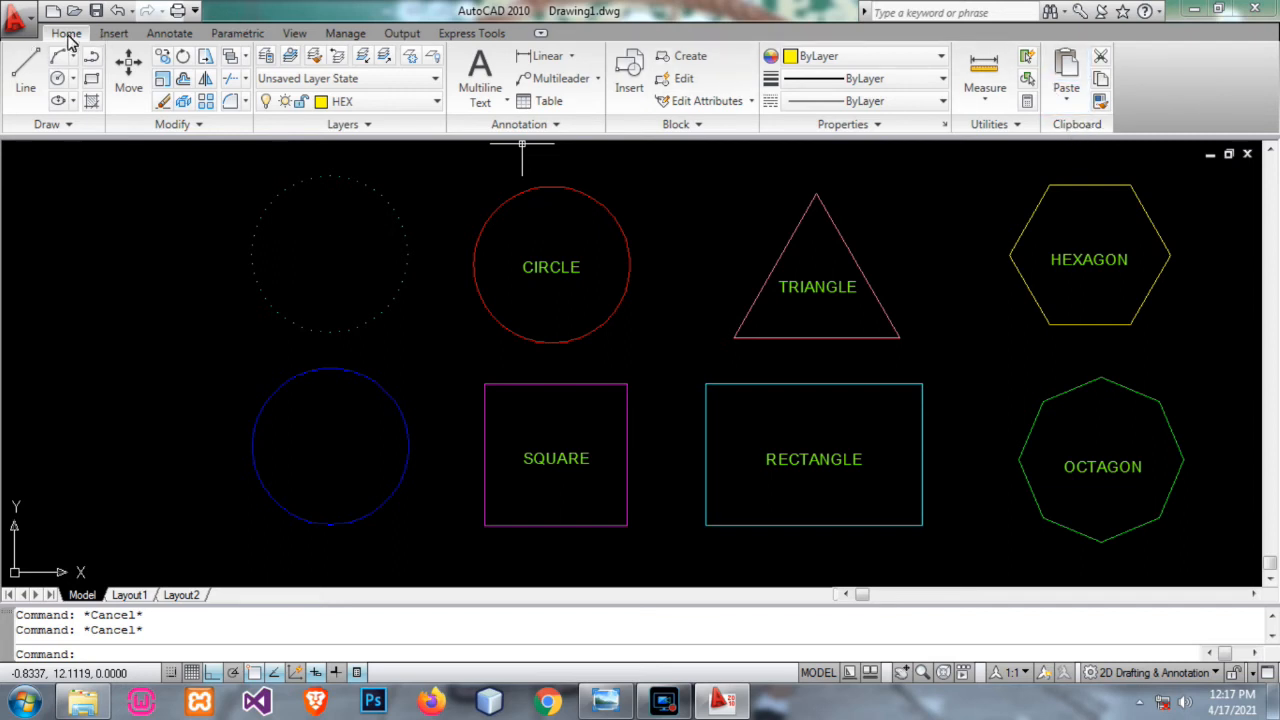
- Match the properties of the labelled red circle onto the dotted circle and the blue circle
left_click(1100, 103)
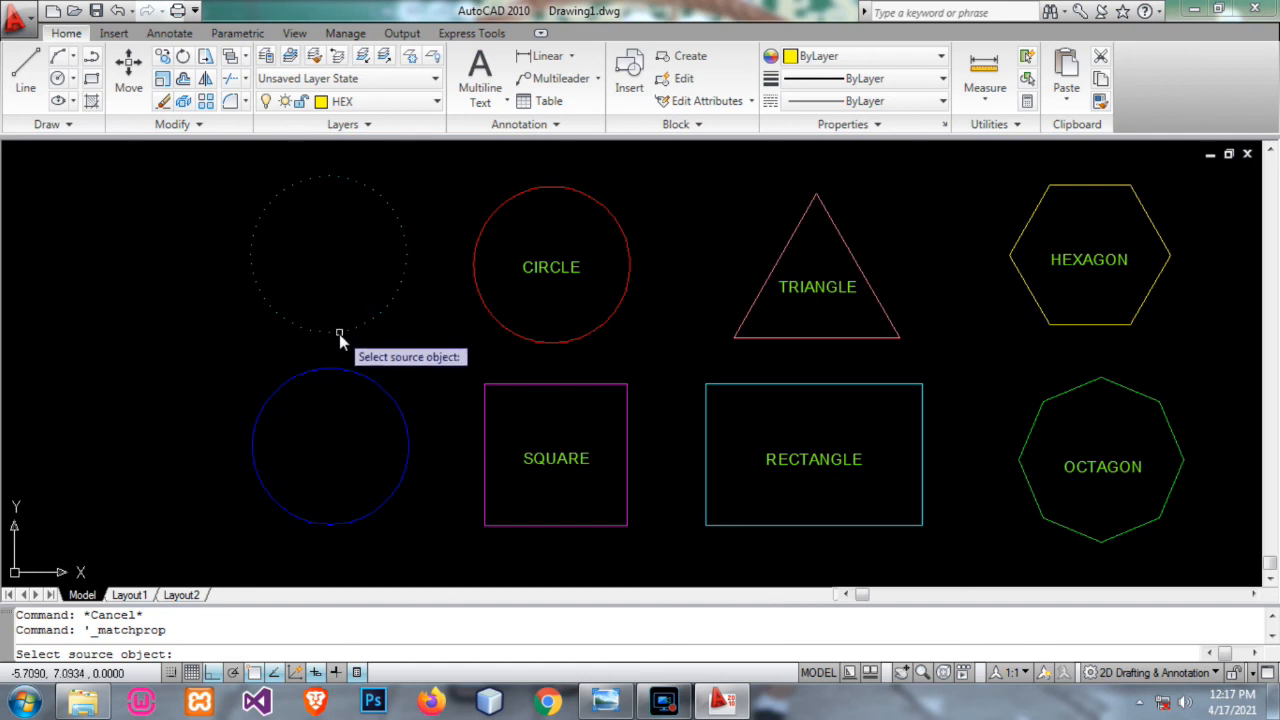
left_click(615, 219)
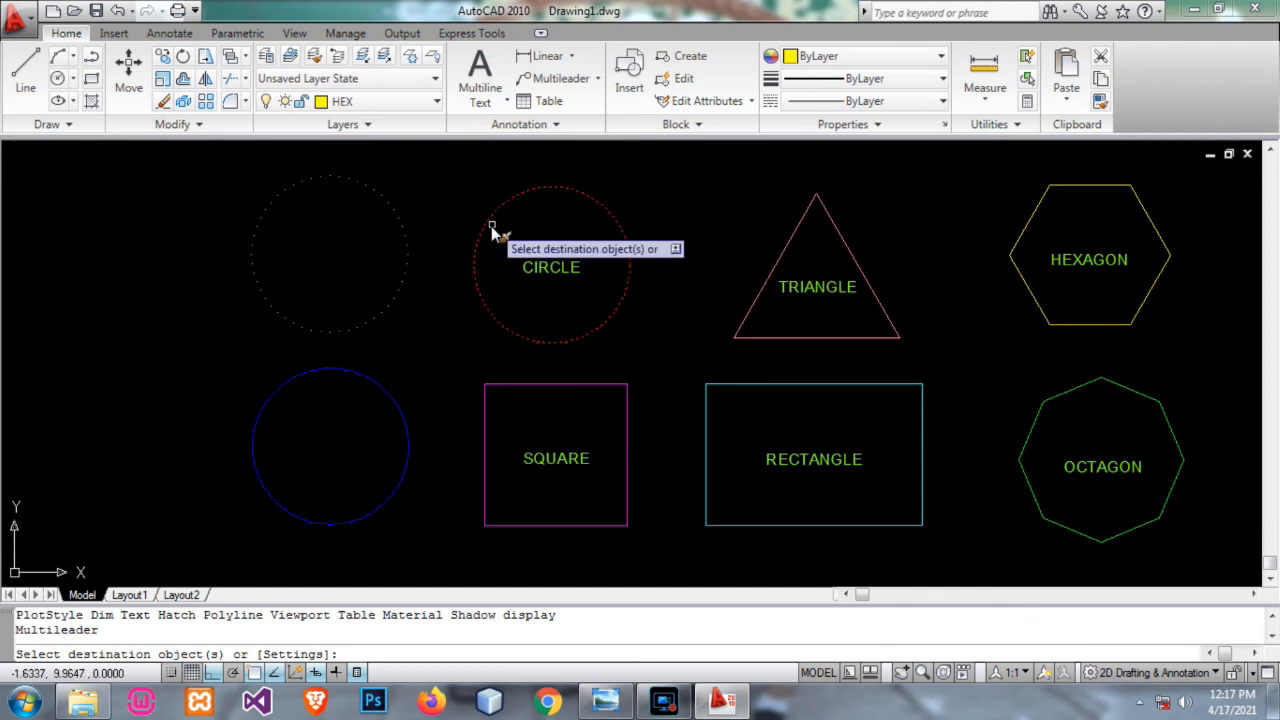
left_click(383, 200)
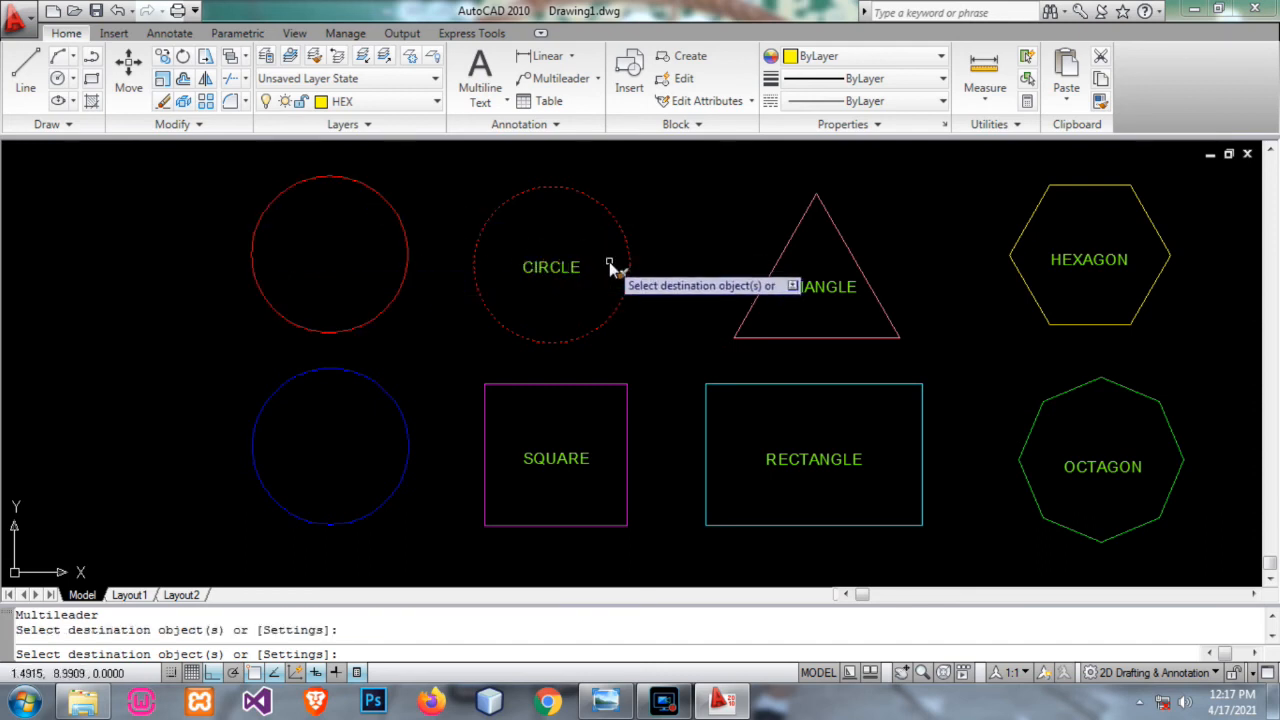
left_click(384, 393)
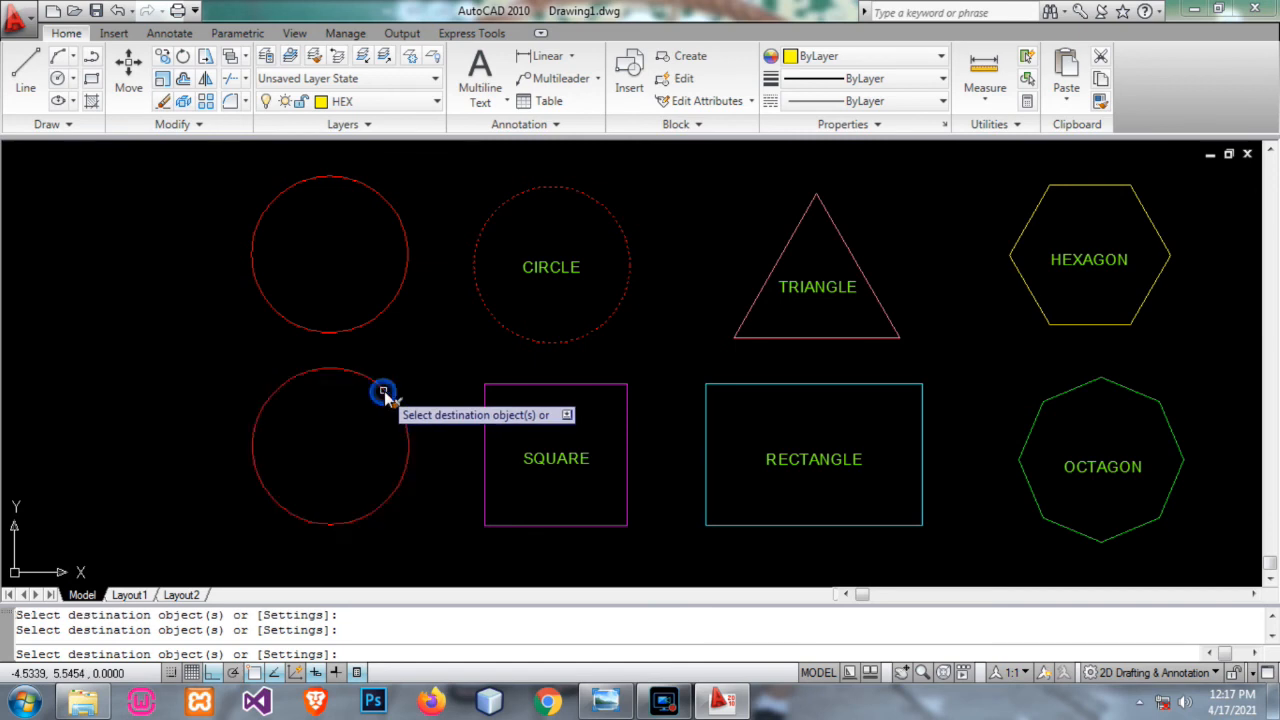
key("Escape")
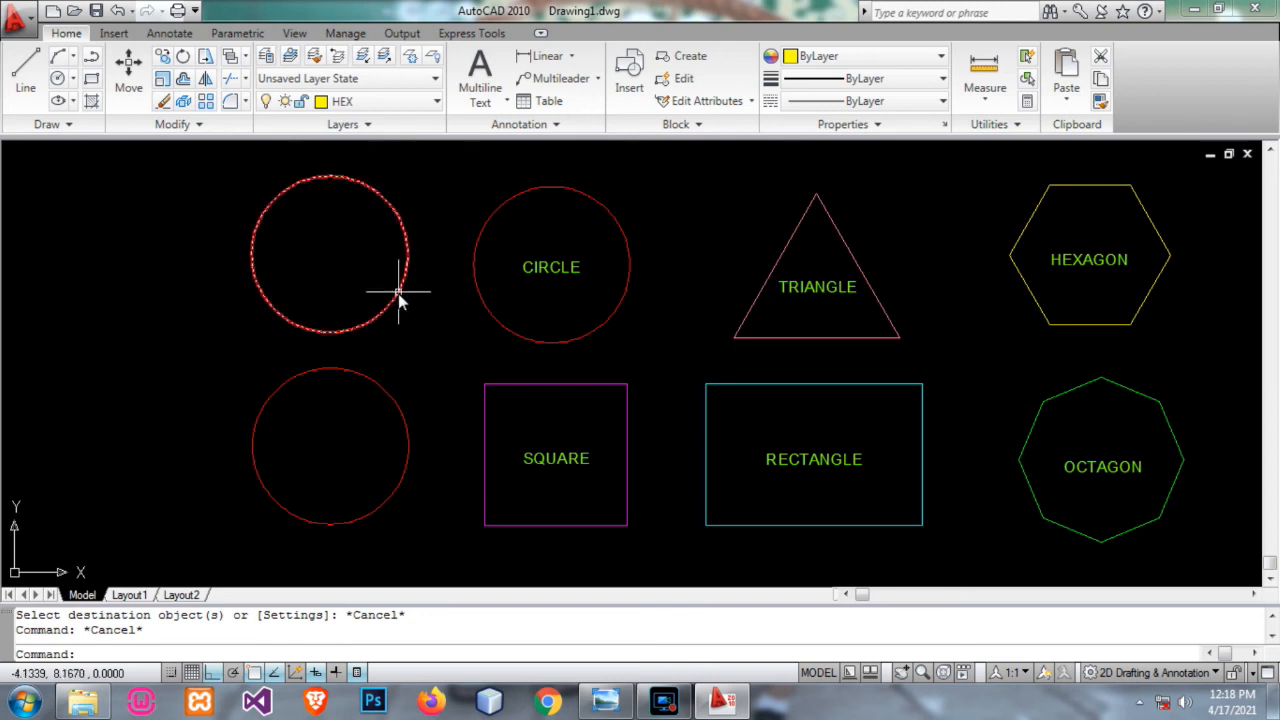
- View the labelled red circle in the Properties palette, then close the palette and deselect the circle
middle_click_drag(943, 329, 763, 322)
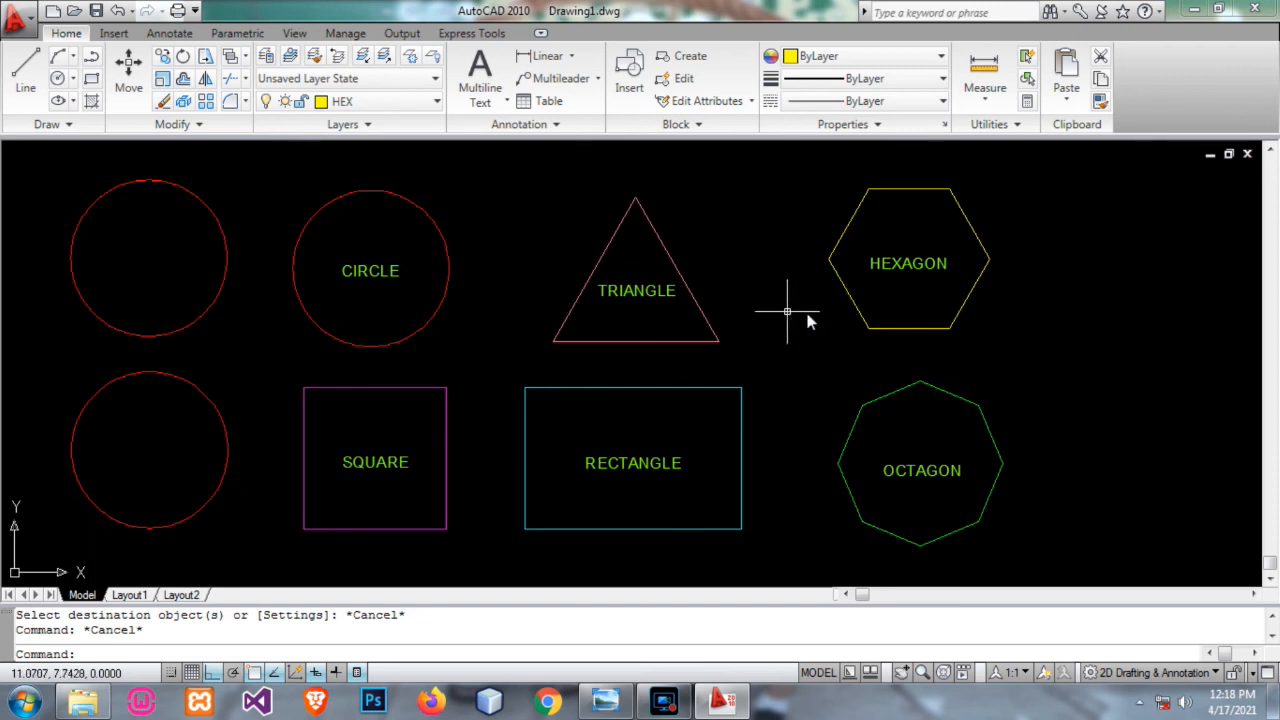
mouse_move(814, 320)
middle_mouse_down()
mouse_move(834, 320)
mouse_move(829, 343)
middle_mouse_up()
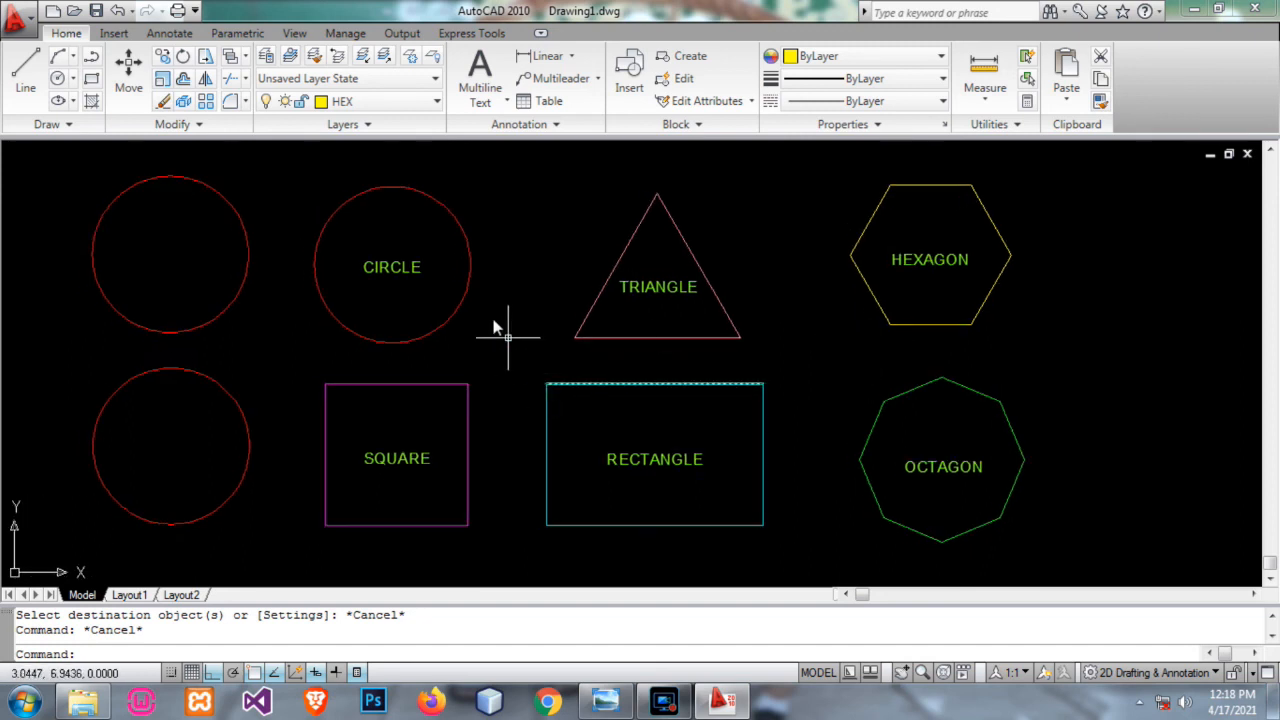
left_click(469, 276)
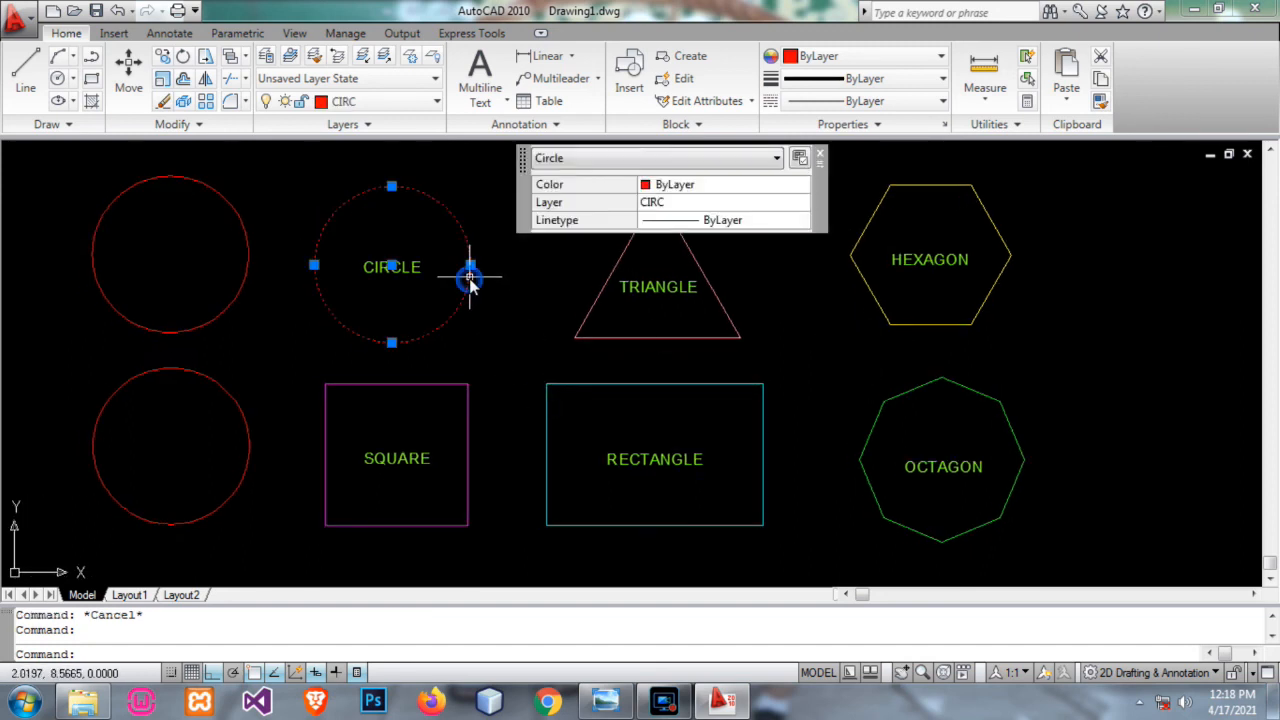
right_click(469, 274)
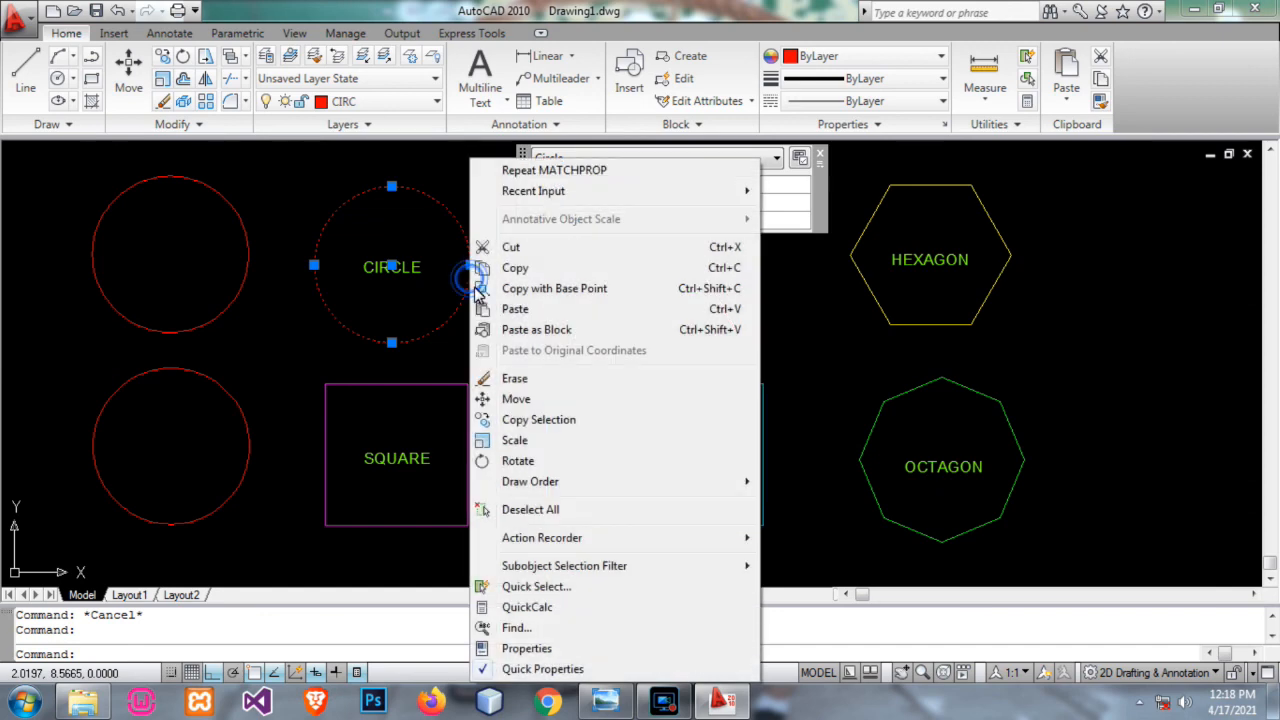
left_click(540, 648)
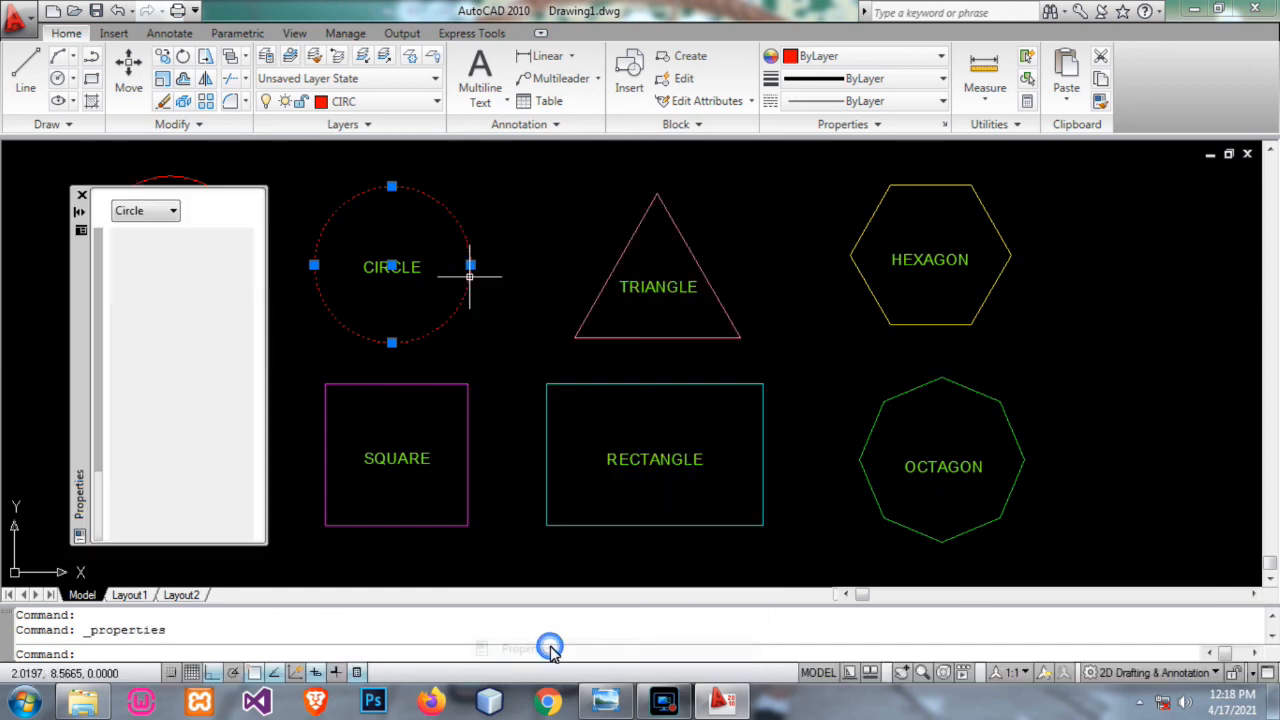
left_click(81, 195)
key("Escape")
key("Escape")
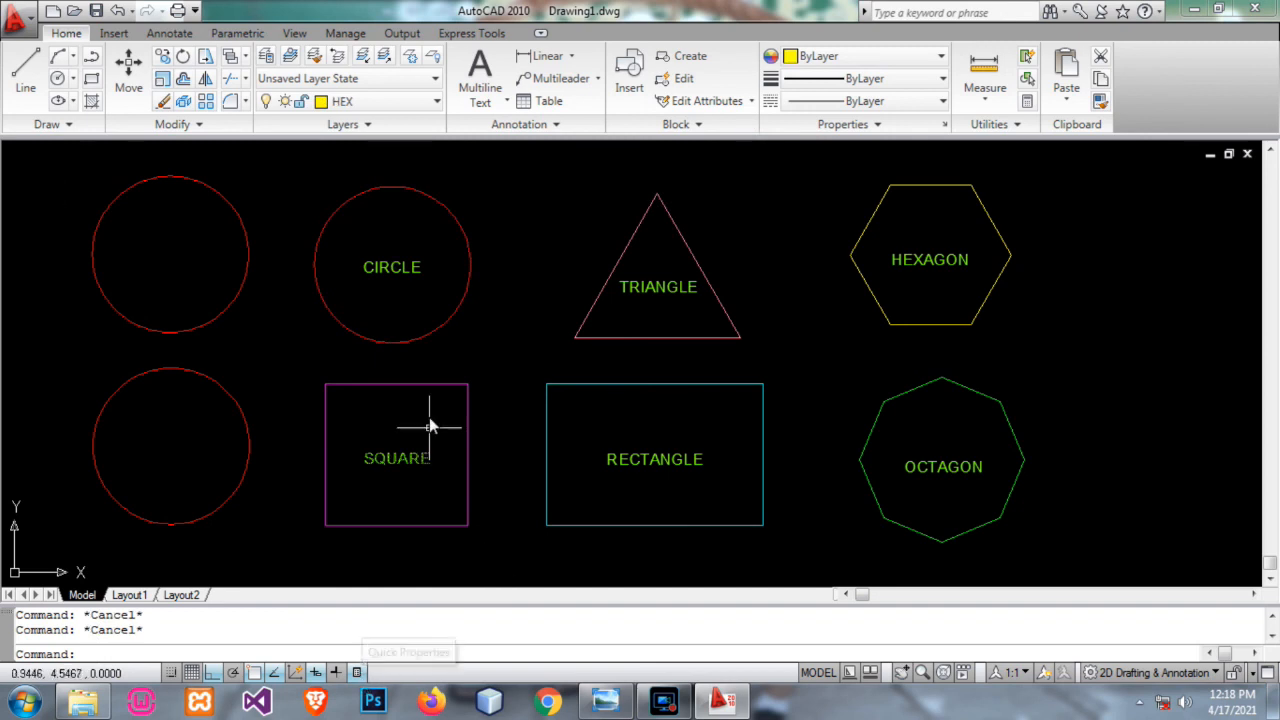
- Check the labelled red circle's color, layer and linetype in Quick Properties, and deselect it
left_click(432, 332)
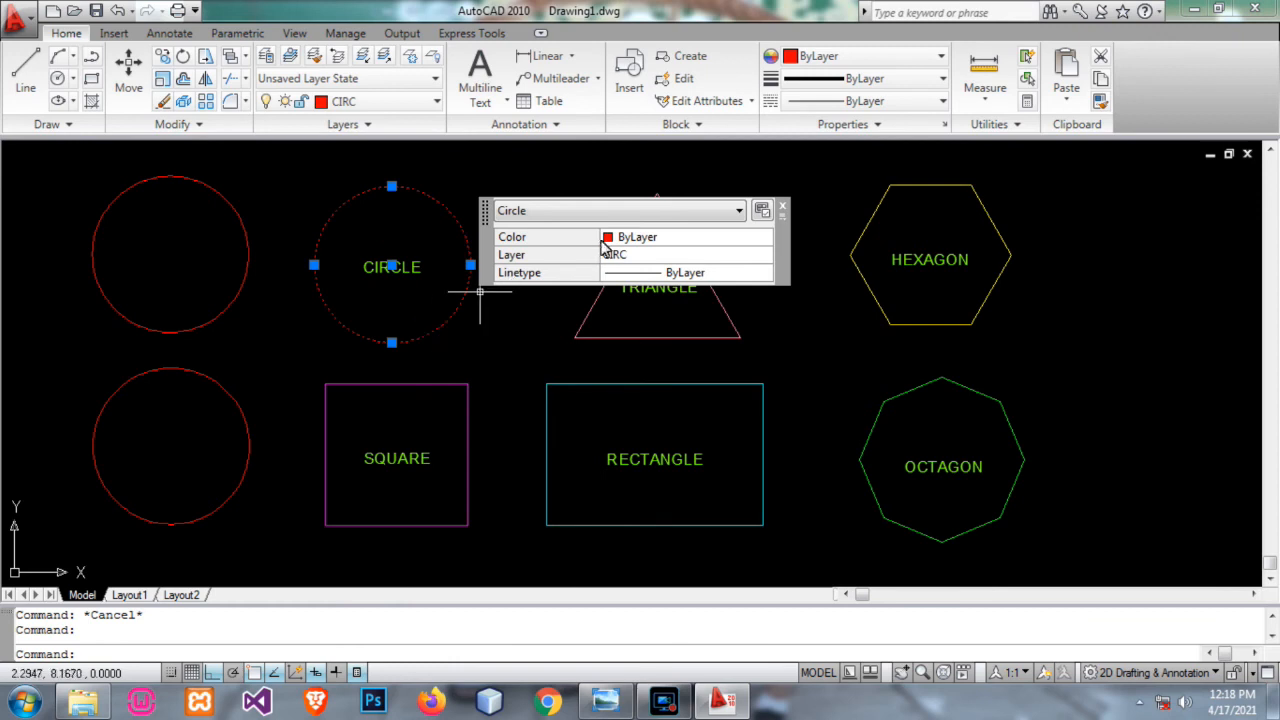
key("Escape")
key("Escape")
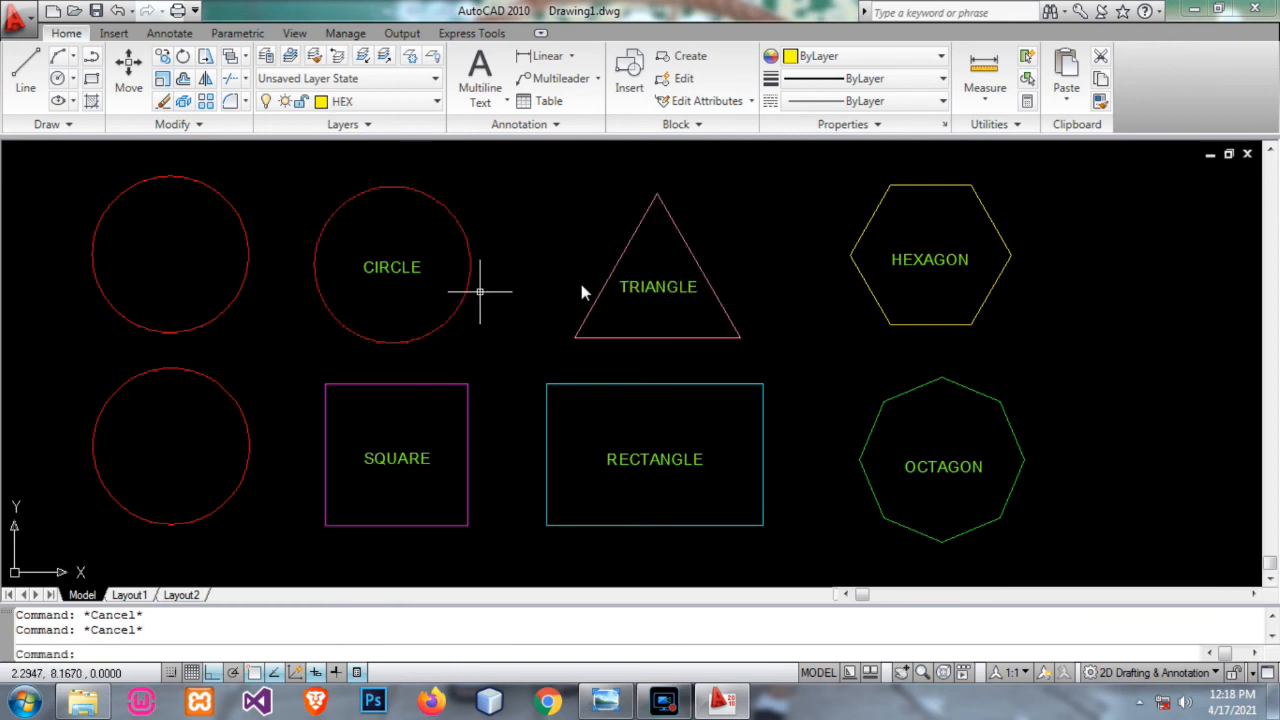